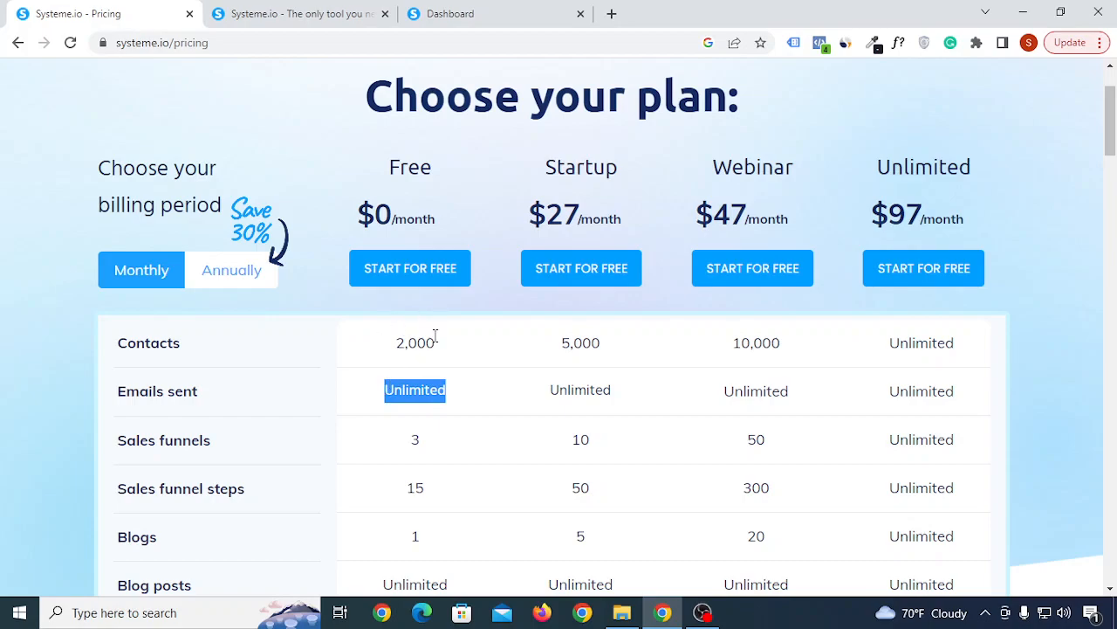
- Go from the pricing page to the account dashboard and open the list of funnels
{"action": "left_click", "coordinate": [444, 354]}
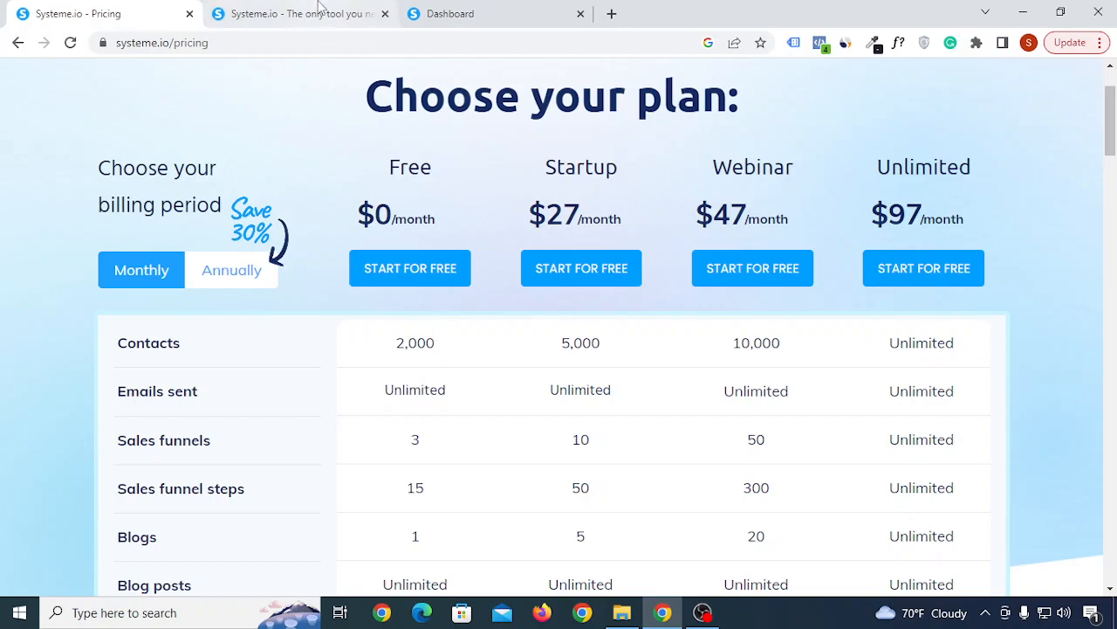
{"action": "key", "text": "ctrl+Tab"}
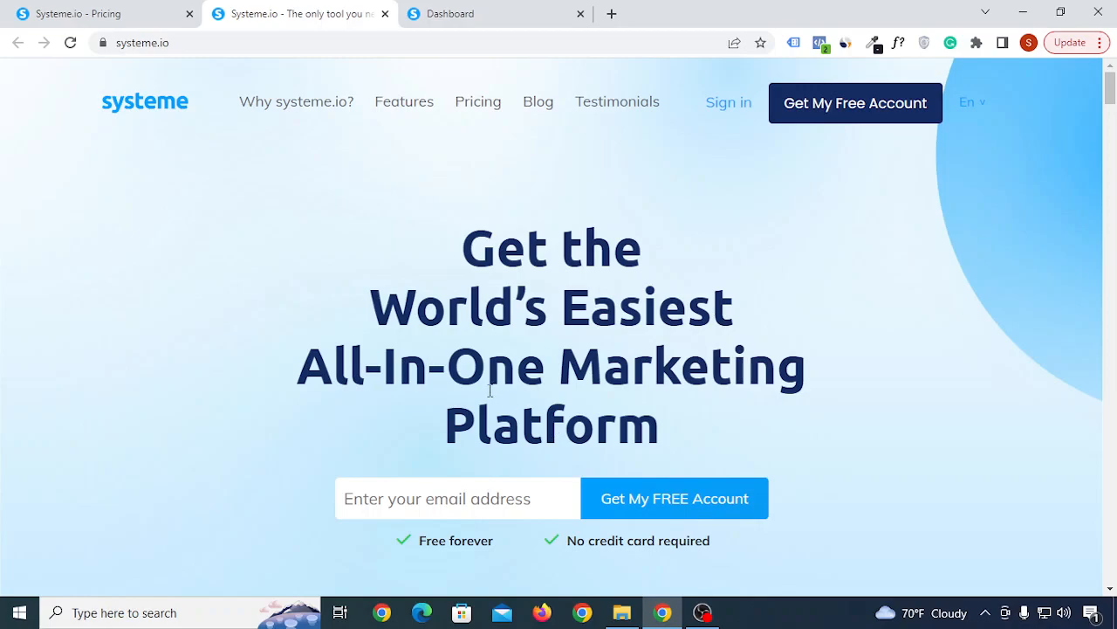
{"action": "left_click", "coordinate": [476, 11]}
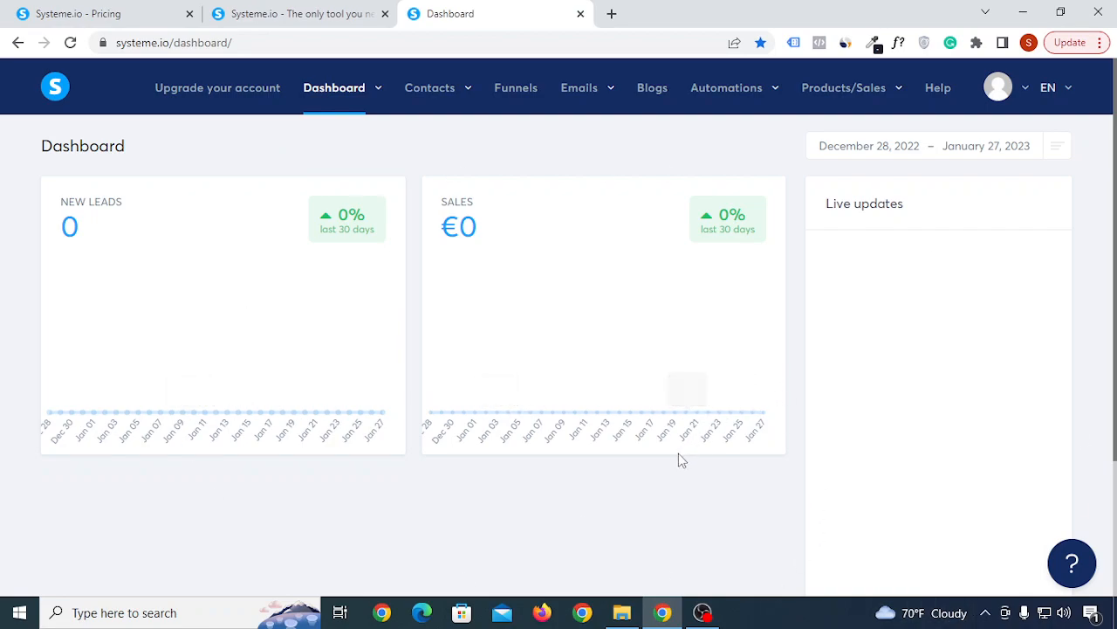
{"action": "left_click", "coordinate": [527, 98]}
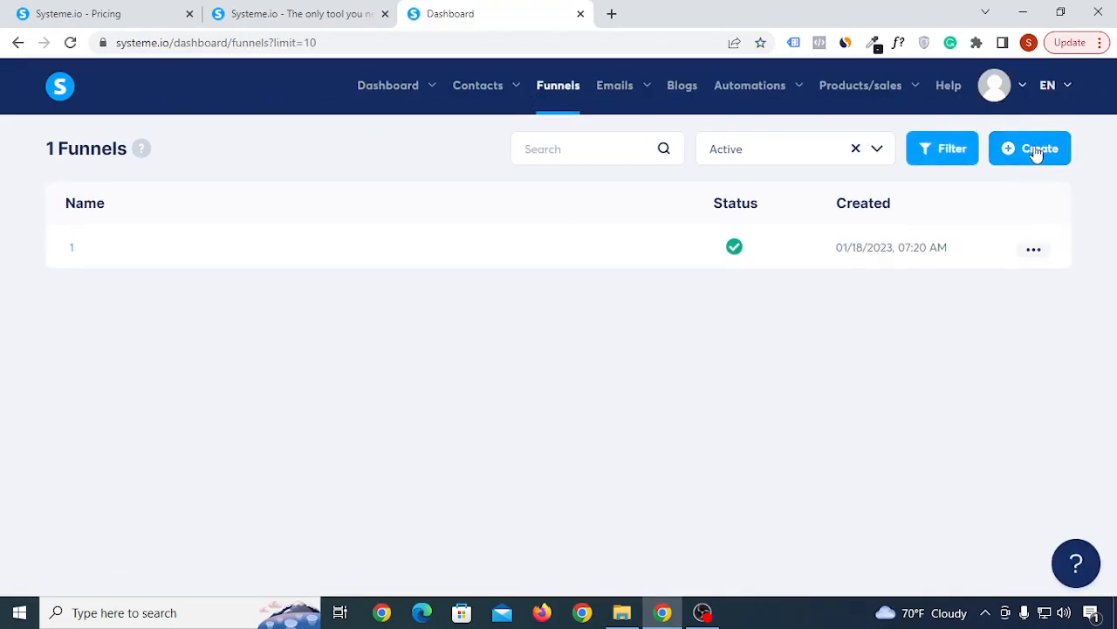
- Create a funnel named Ebook with the Build an audience goal and Euro as its currency
{"action": "left_click", "coordinate": [1034, 149]}
{"action": "left_click", "coordinate": [482, 224]}
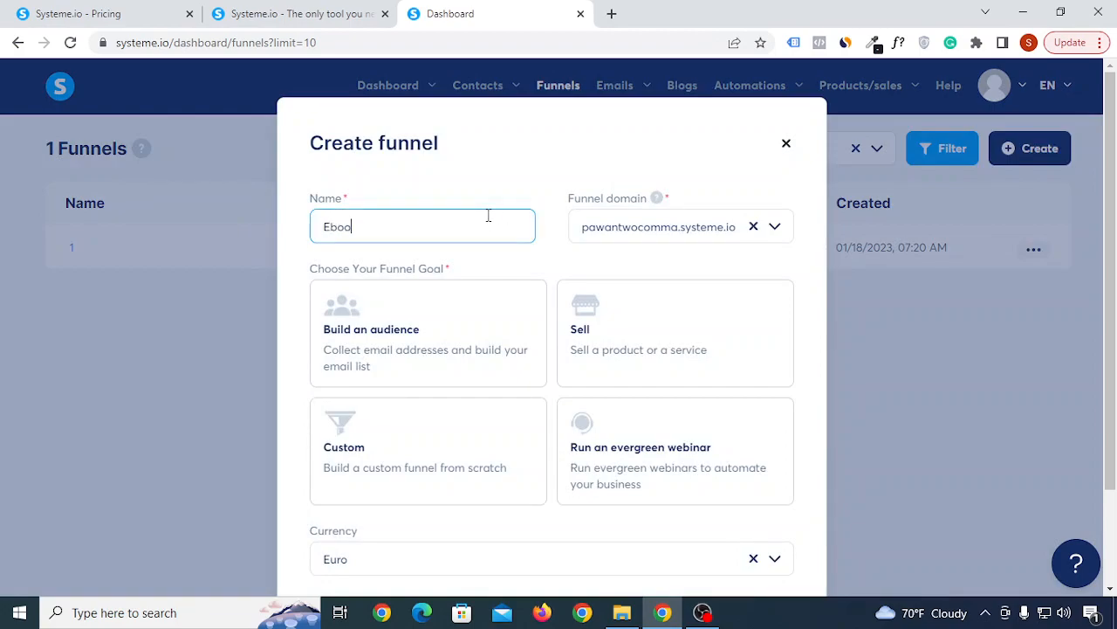
{"action": "left_click", "coordinate": [423, 343]}
{"action": "scroll", "coordinate": [421, 343], "scroll_direction": "down", "scroll_amount": 2}
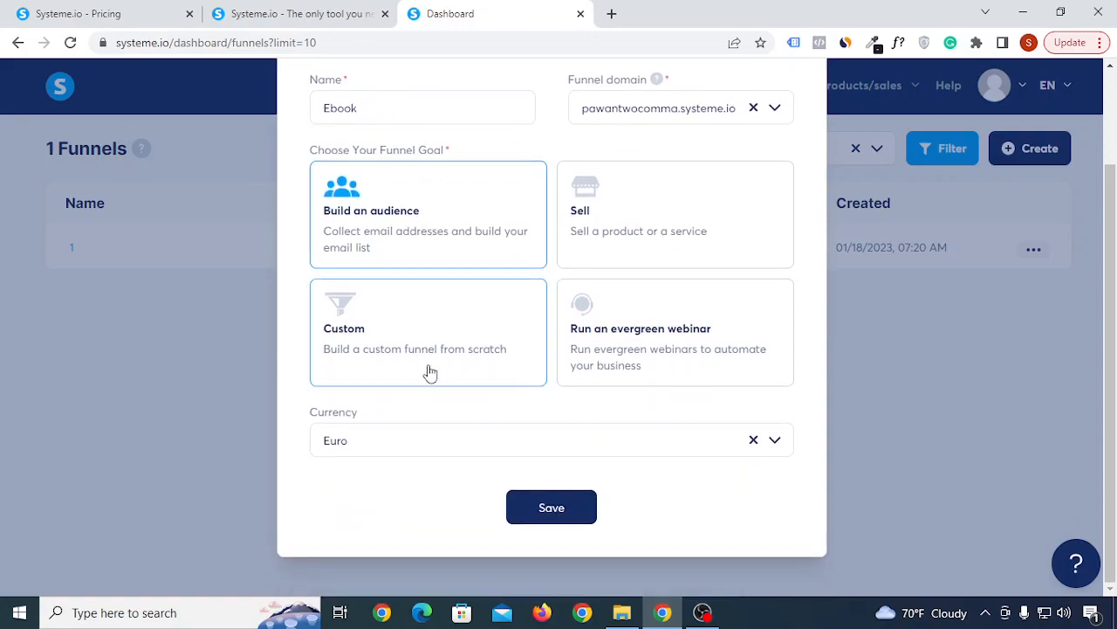
{"action": "left_click", "coordinate": [463, 455]}
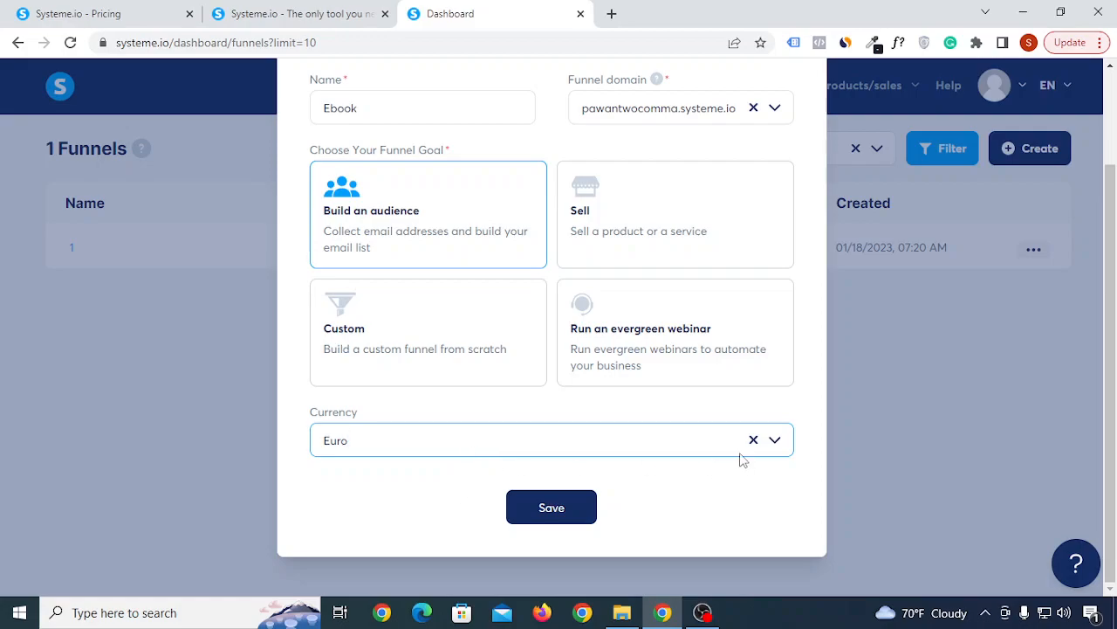
{"action": "scroll", "coordinate": [654, 541], "scroll_direction": "up", "scroll_amount": 1}
{"action": "scroll", "coordinate": [654, 541], "scroll_direction": "down", "scroll_amount": 1}
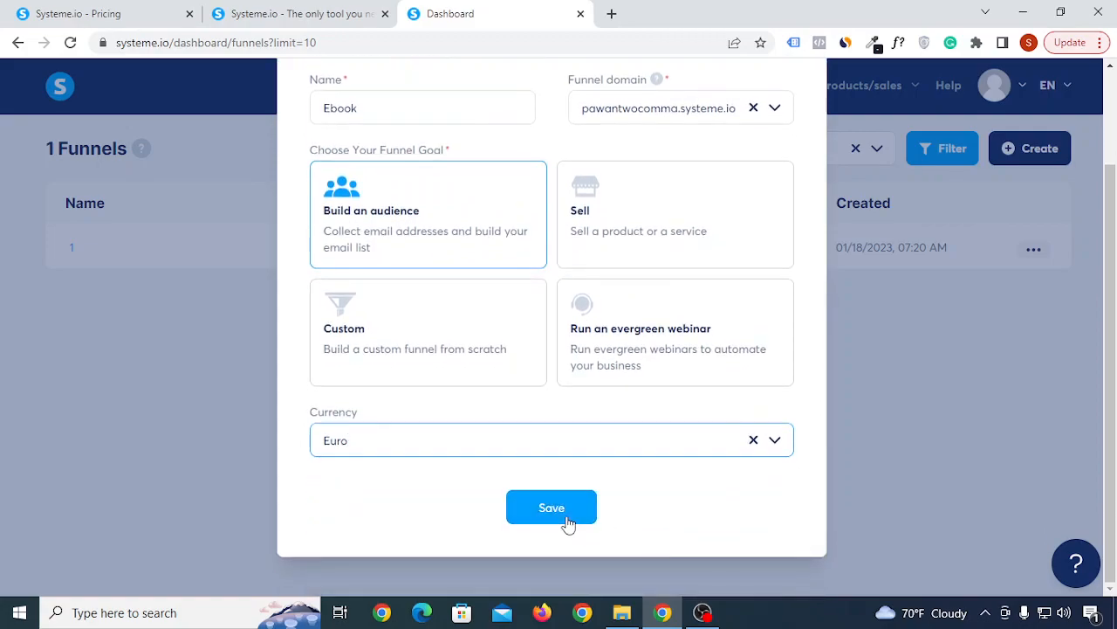
{"action": "left_click", "coordinate": [552, 508]}
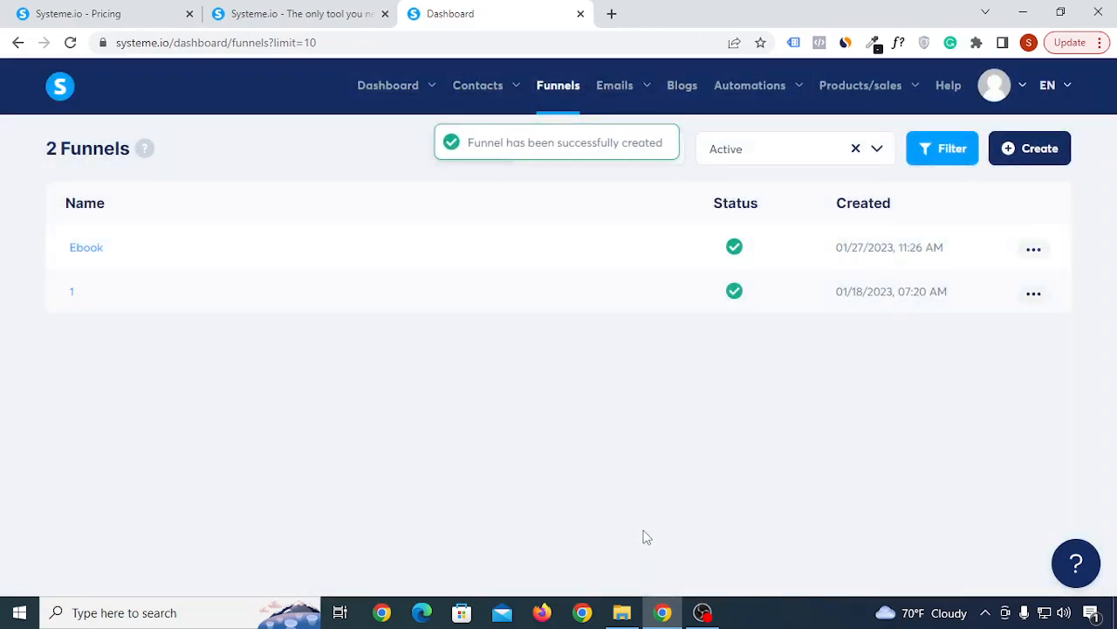
- Open the Ebook funnel and browse the templates offered for its squeeze page
{"action": "left_click", "coordinate": [87, 249]}
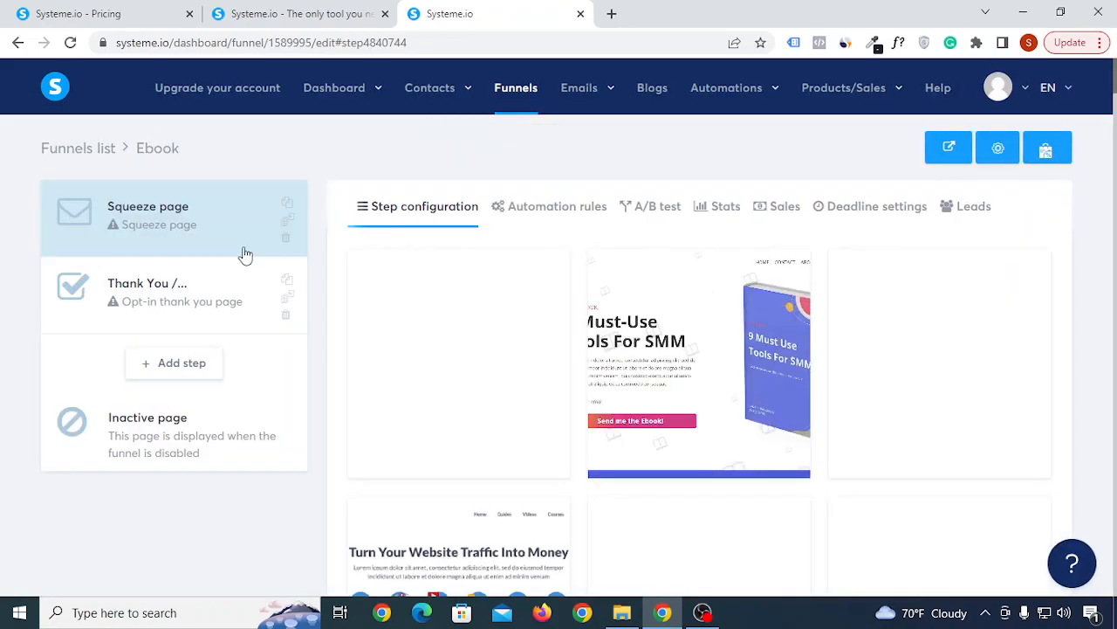
{"action": "mouse_move", "coordinate": [689, 323]}
{"action": "scroll", "coordinate": [1065, 352], "scroll_direction": "down", "scroll_amount": 5}
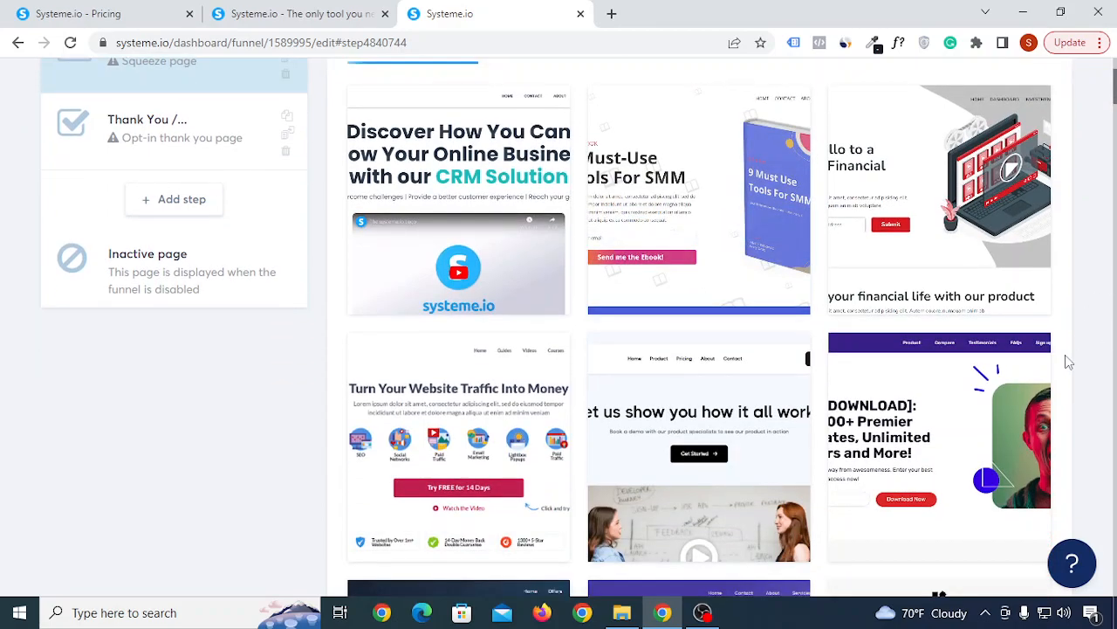
{"action": "scroll", "coordinate": [1088, 353], "scroll_direction": "down", "scroll_amount": 9}
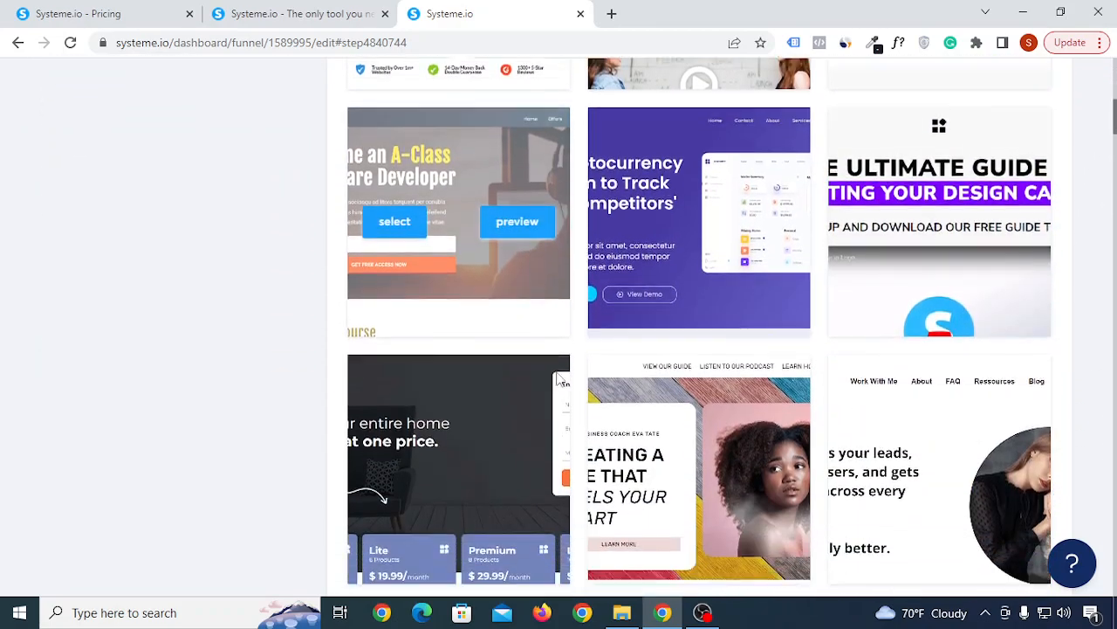
{"action": "scroll", "coordinate": [900, 512], "scroll_direction": "down", "scroll_amount": 2}
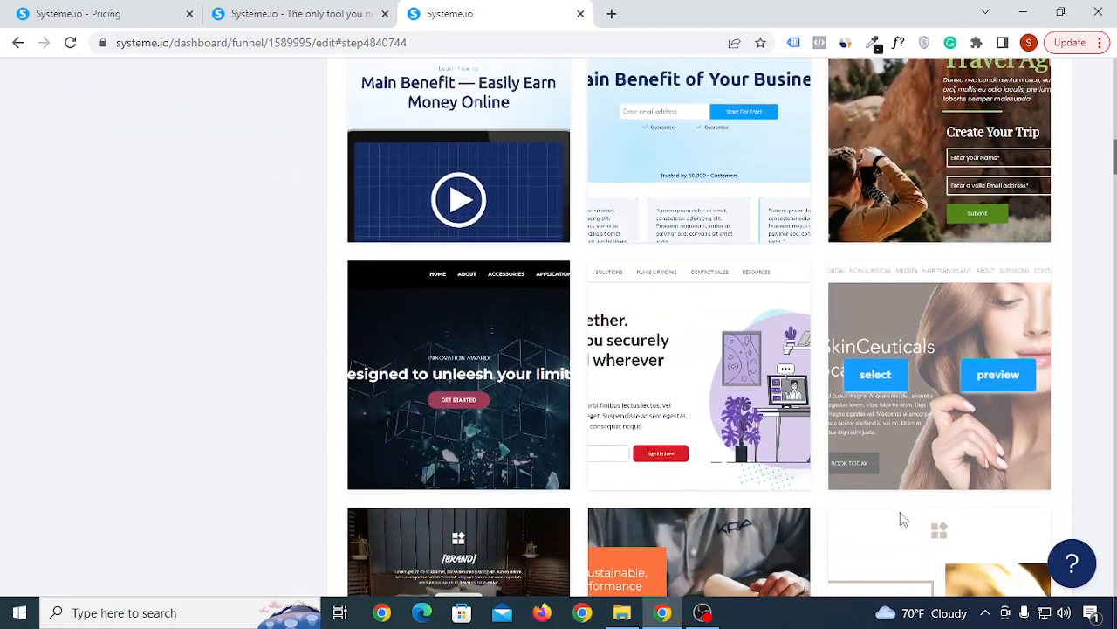
{"action": "scroll", "coordinate": [900, 511], "scroll_direction": "up", "scroll_amount": 2}
{"action": "scroll", "coordinate": [407, 385], "scroll_direction": "up", "scroll_amount": 7}
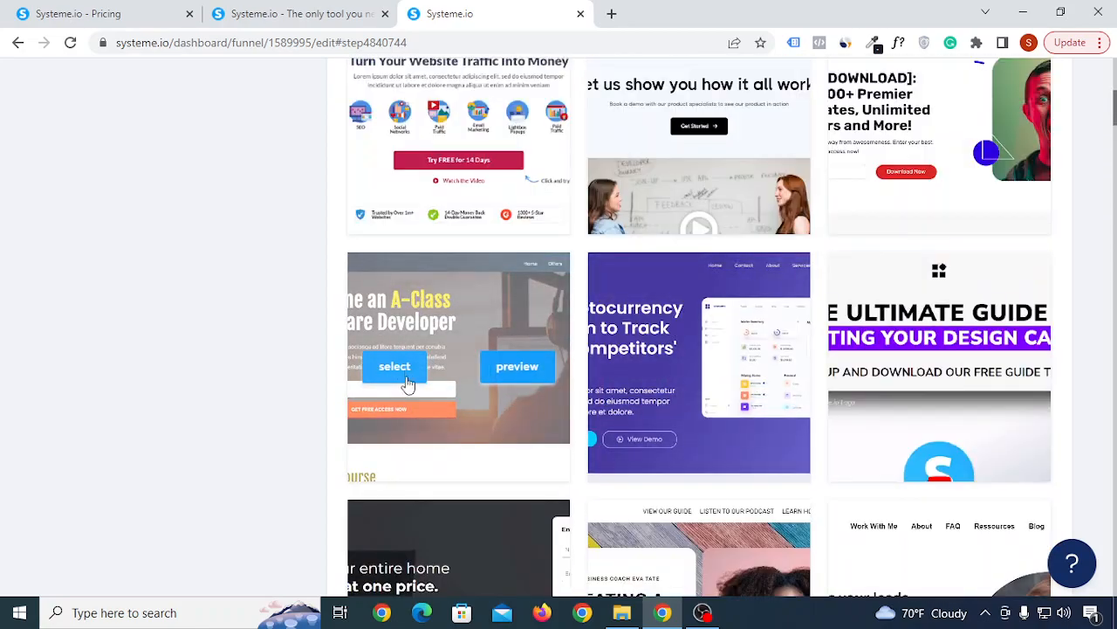
- Preview the "Become an A-Class Software Developer" template in full and select it for the squeeze page
{"action": "left_click", "coordinate": [526, 375]}
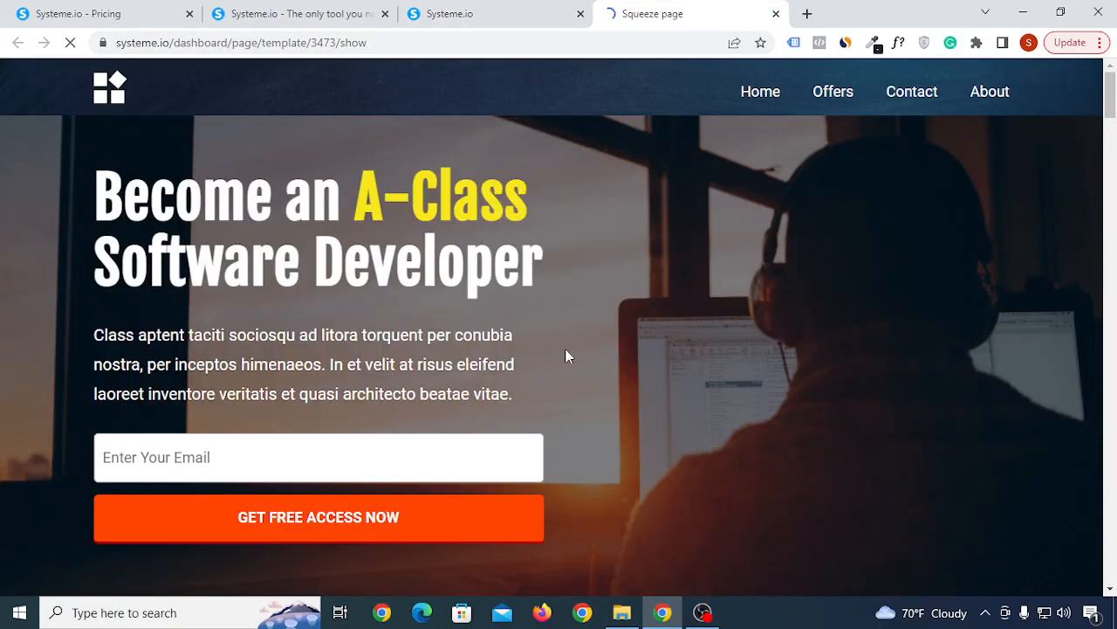
{"action": "scroll", "coordinate": [473, 358], "scroll_direction": "down", "scroll_amount": 10}
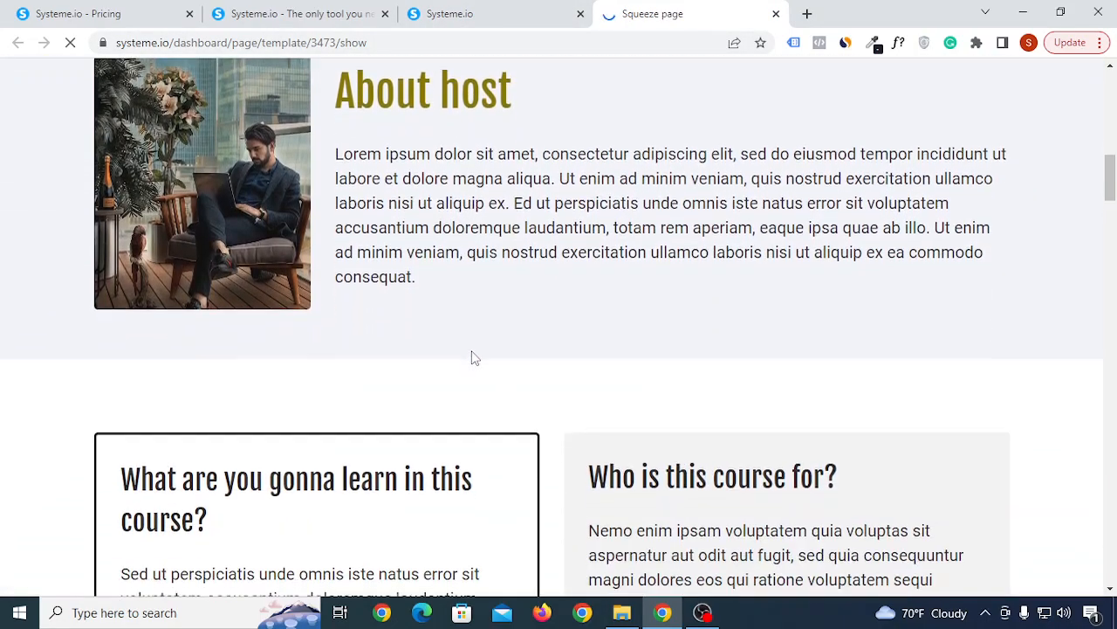
{"action": "scroll", "coordinate": [473, 358], "scroll_direction": "down", "scroll_amount": 15}
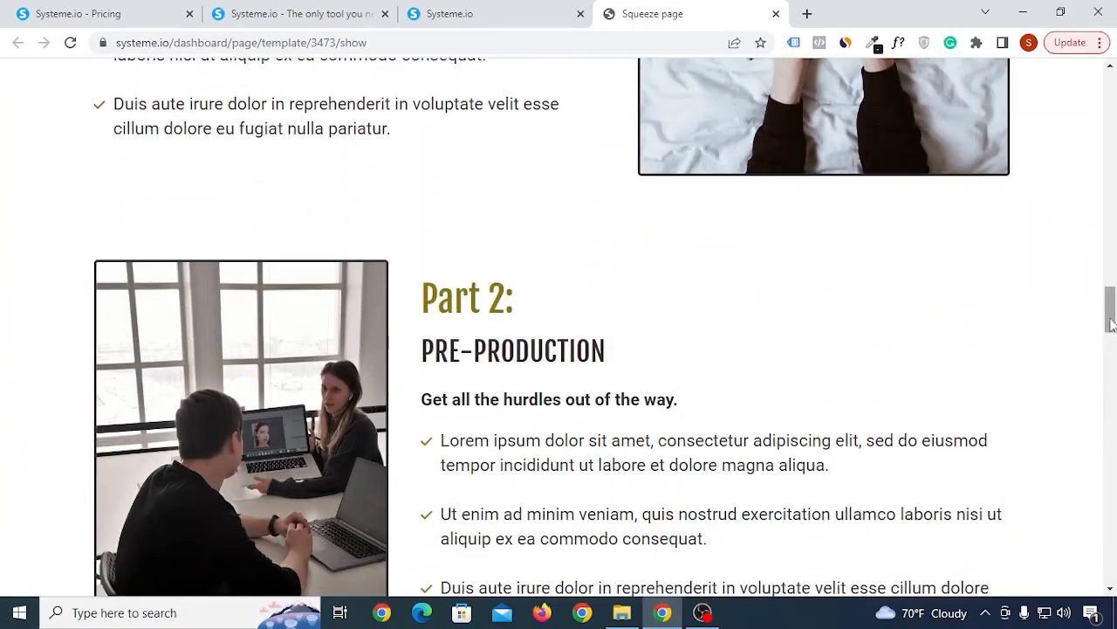
{"action": "left_click_drag", "start_coordinate": [1111, 325], "coordinate": [1112, 109]}
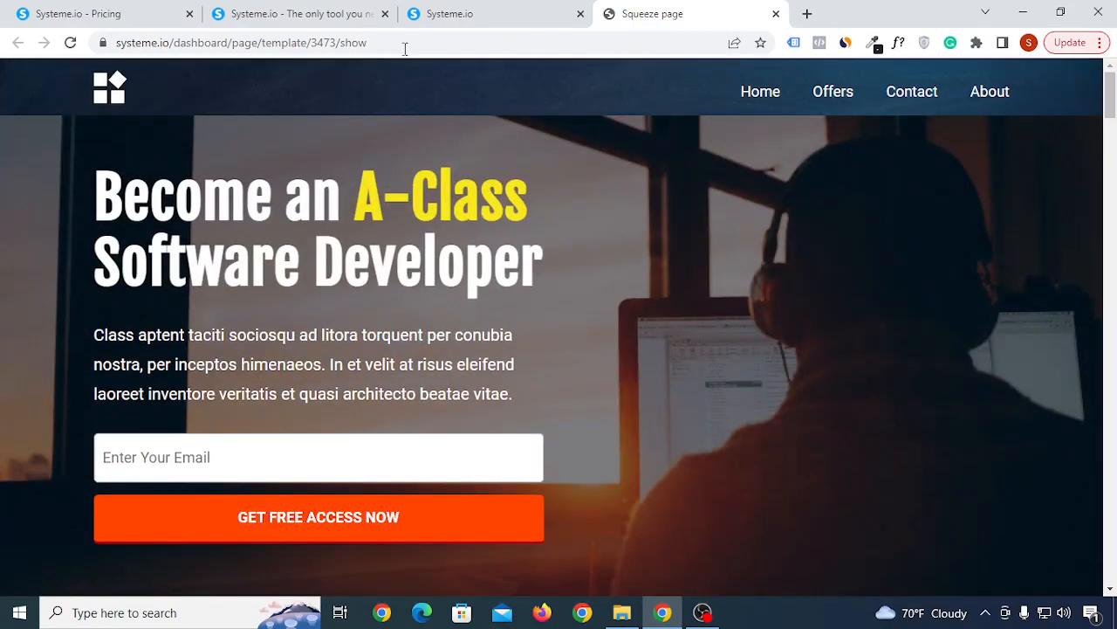
{"action": "left_click", "coordinate": [502, 13]}
{"action": "left_click", "coordinate": [408, 368]}
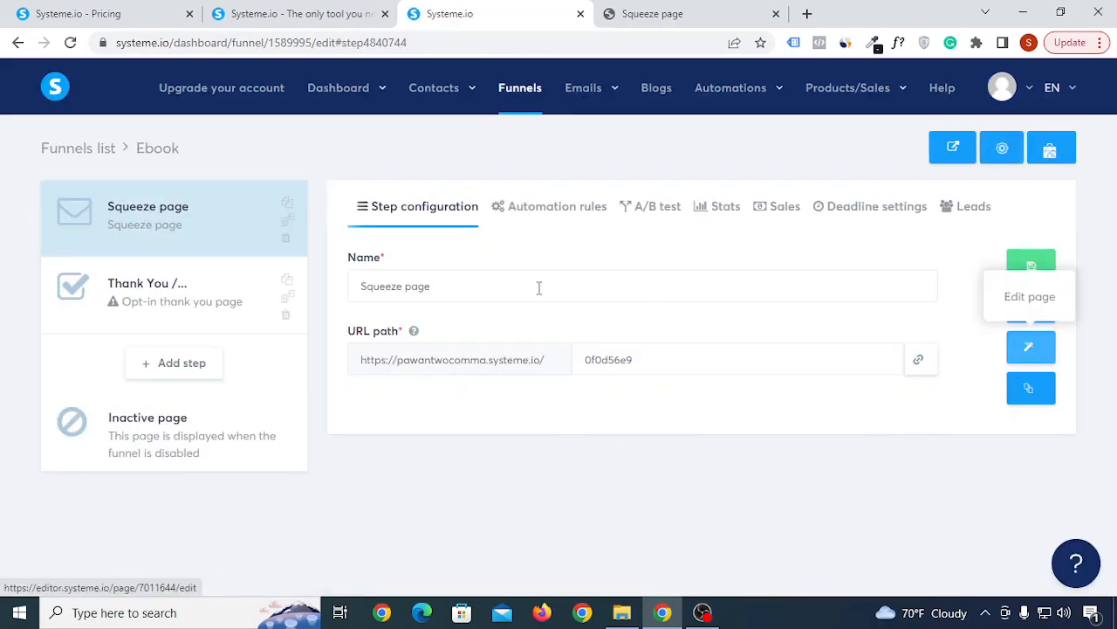
- Rename the squeeze page step to Ebook, set its URL path to 02156sxascnaj, and save the step configuration
{"action": "left_click_drag", "start_coordinate": [520, 284], "coordinate": [331, 270]}
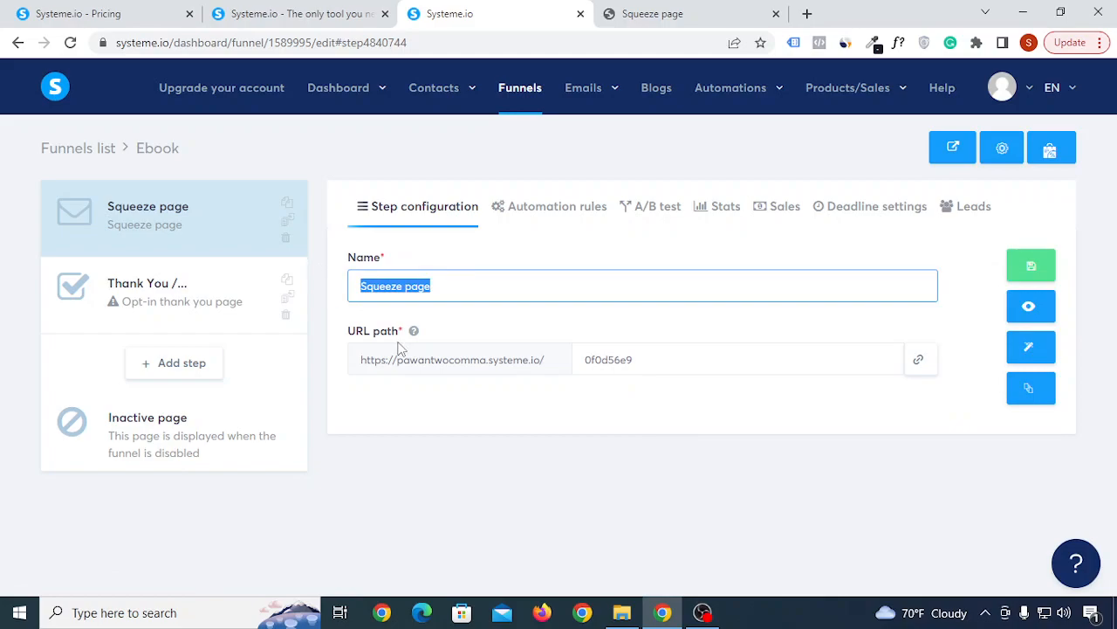
{"action": "type", "text": "Ebook"}
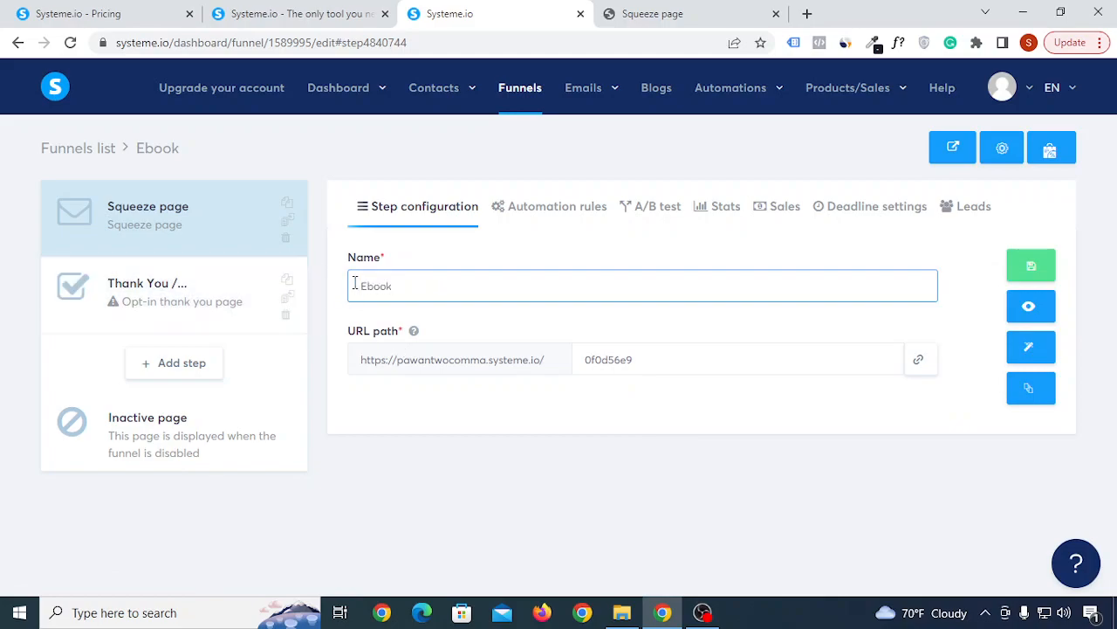
{"action": "left_click", "coordinate": [474, 285]}
{"action": "left_click_drag", "start_coordinate": [653, 354], "coordinate": [580, 353]}
{"action": "type", "text": "02156sxascnaj"}
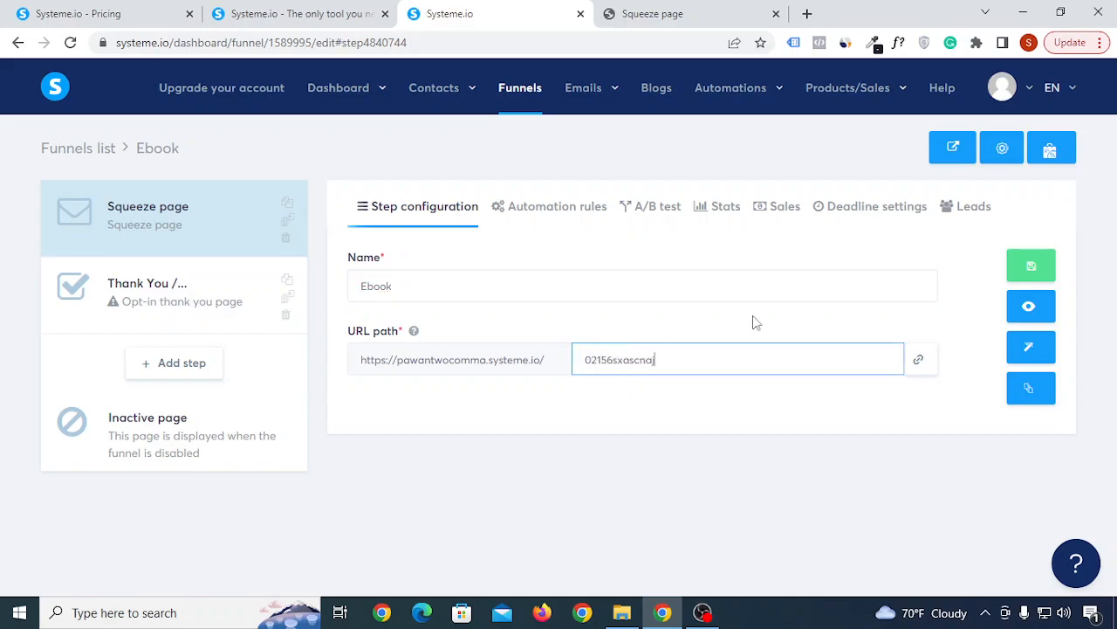
{"action": "left_click", "coordinate": [1042, 264]}
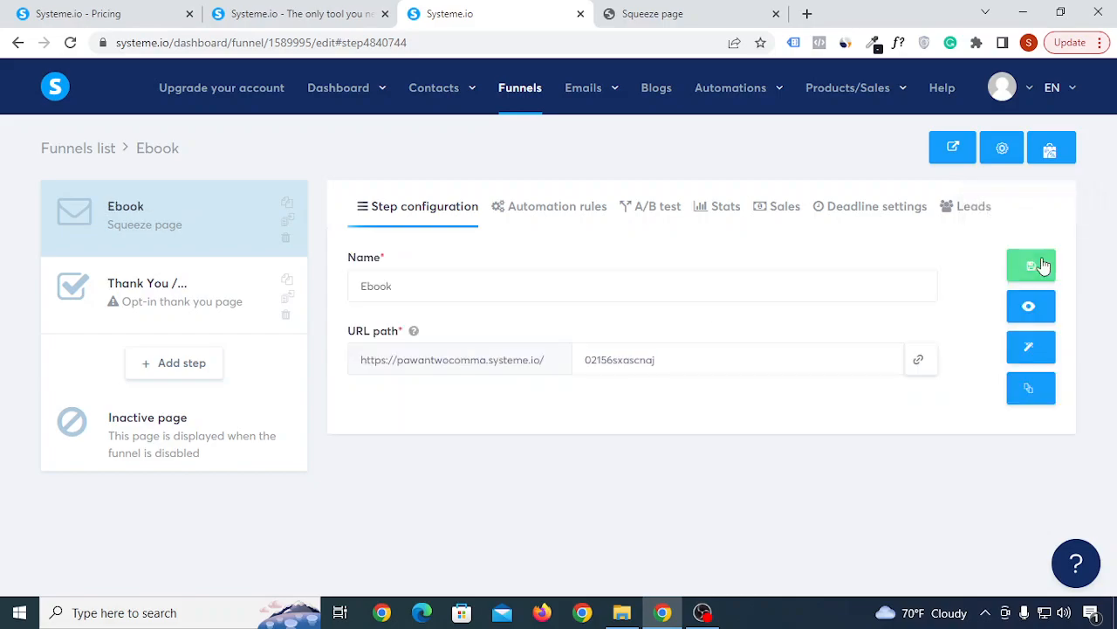
- Open the squeeze page for editing, set its SEO title to Ebook, and save the changes
{"action": "left_click", "coordinate": [1036, 356]}
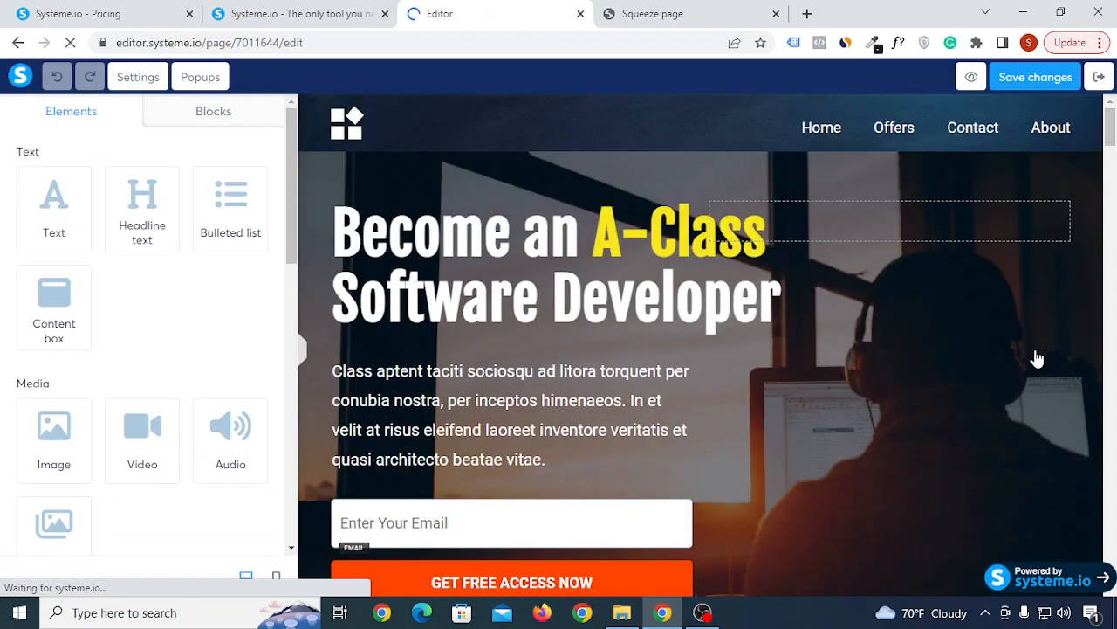
{"action": "left_click", "coordinate": [142, 84]}
{"action": "scroll", "coordinate": [117, 429], "scroll_direction": "down", "scroll_amount": 10}
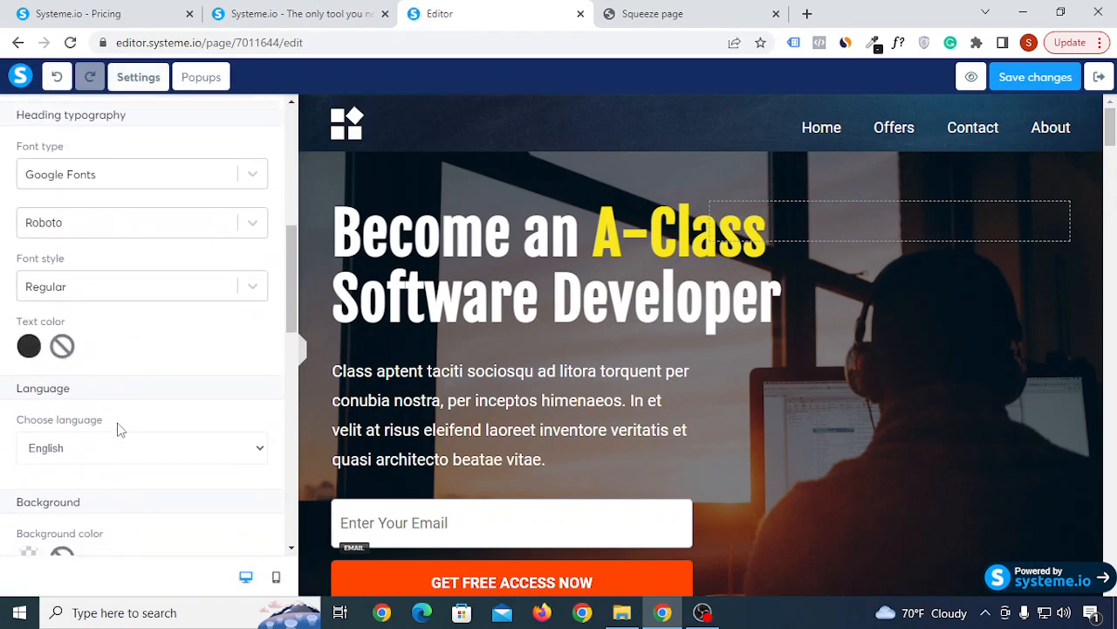
{"action": "scroll", "coordinate": [121, 429], "scroll_direction": "down", "scroll_amount": 2}
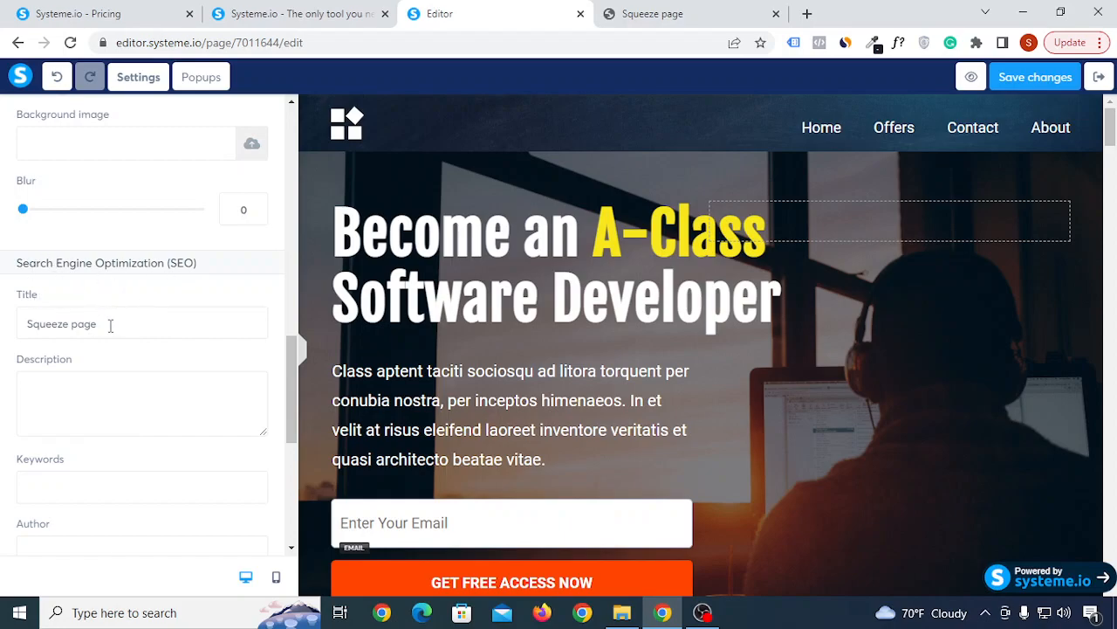
{"action": "left_click_drag", "start_coordinate": [109, 325], "coordinate": [23, 323]}
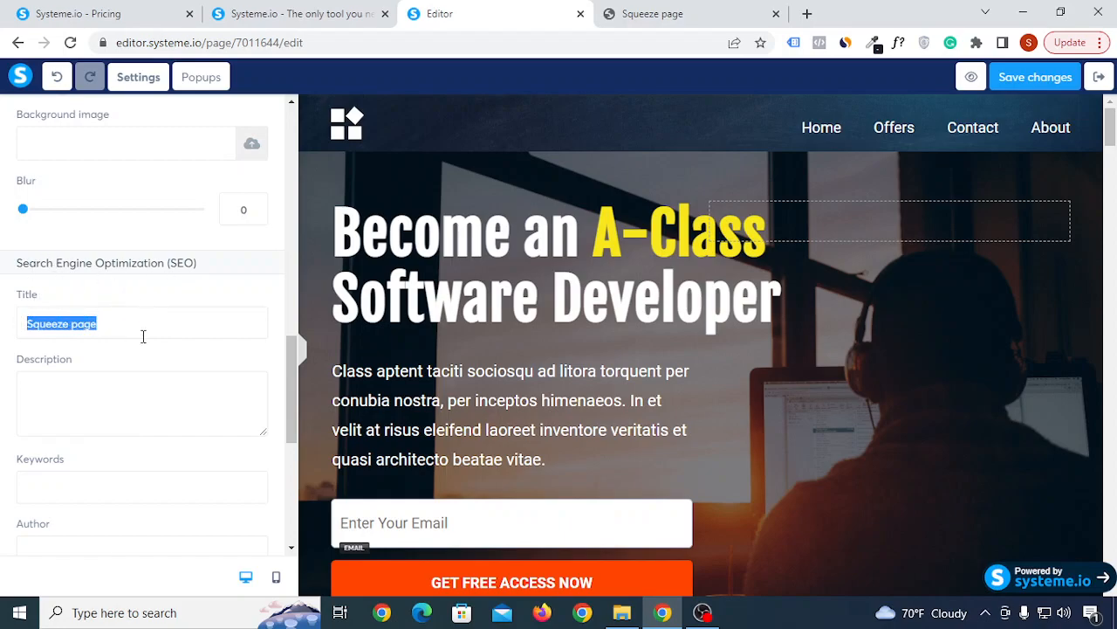
{"action": "type", "text": "Ebook"}
{"action": "left_click", "coordinate": [88, 313]}
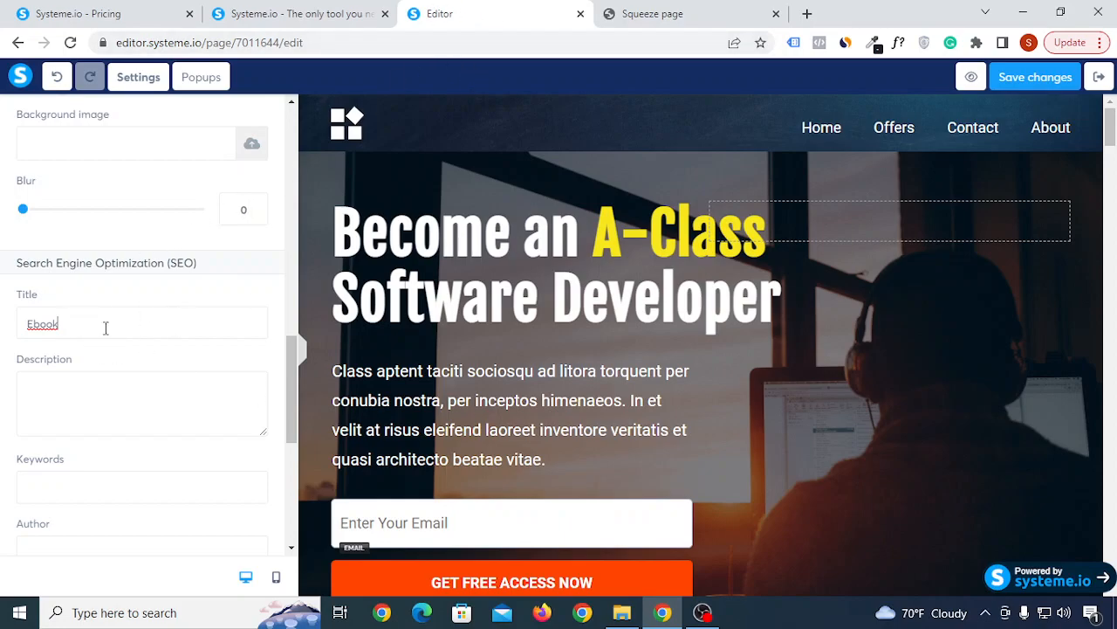
{"action": "left_click", "coordinate": [258, 296]}
{"action": "left_click", "coordinate": [1053, 79]}
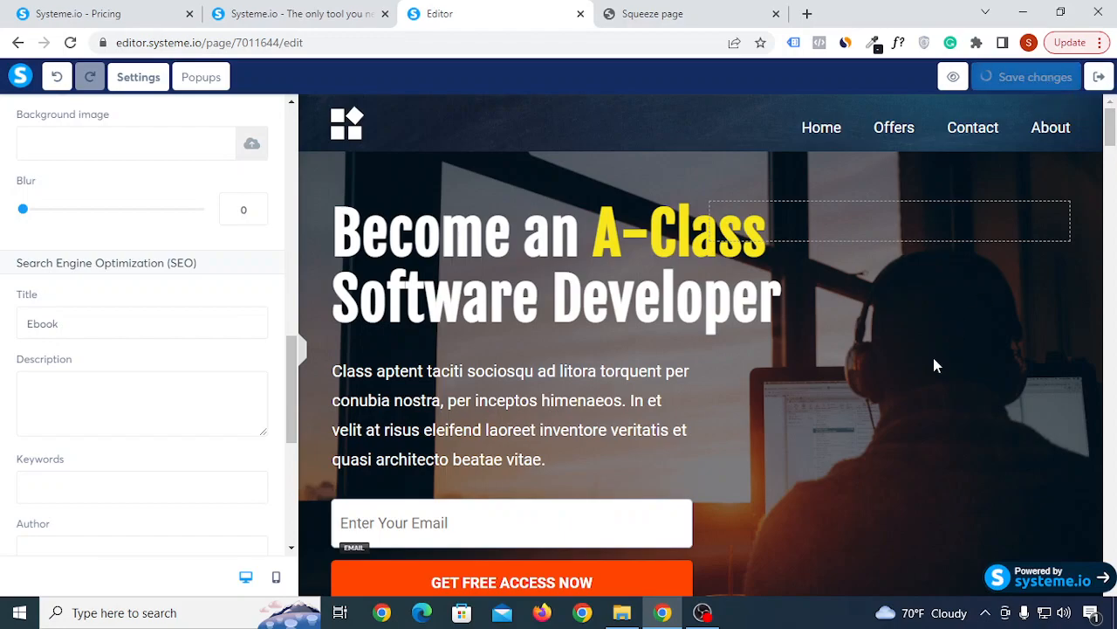
- Try replacing part of the first line of the main headline with "vsdvs", and undo the edit
{"action": "left_click", "coordinate": [582, 236]}
{"action": "left_click_drag", "start_coordinate": [581, 235], "coordinate": [393, 227]}
{"action": "type", "text": "vsdvs"}
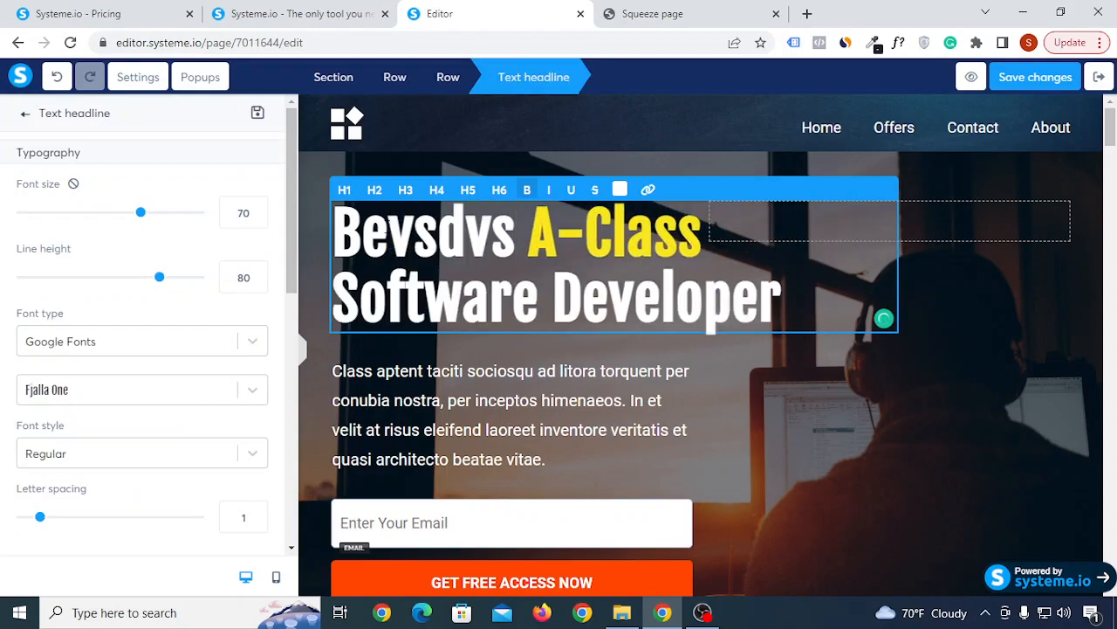
{"action": "key", "text": "ctrl+z"}
- Replace part of the first paragraph under About course with "sabcujasbcab" and, on a new line, "acklasnc", followed by a line break
{"action": "left_click", "coordinate": [586, 388]}
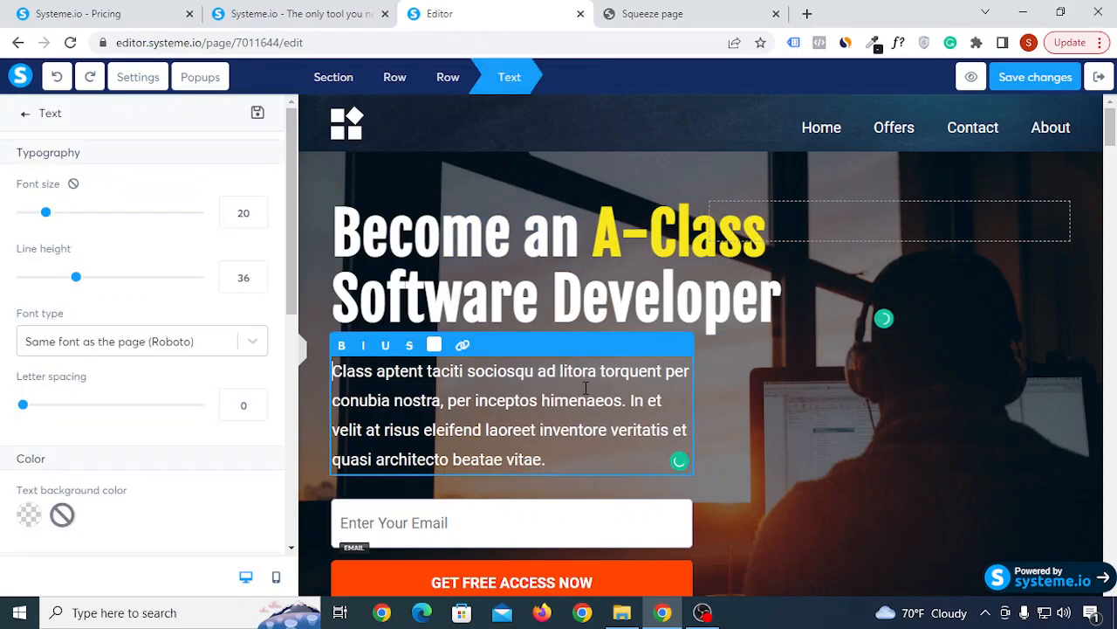
{"action": "left_click", "coordinate": [703, 441]}
{"action": "scroll", "coordinate": [637, 519], "scroll_direction": "down", "scroll_amount": 2}
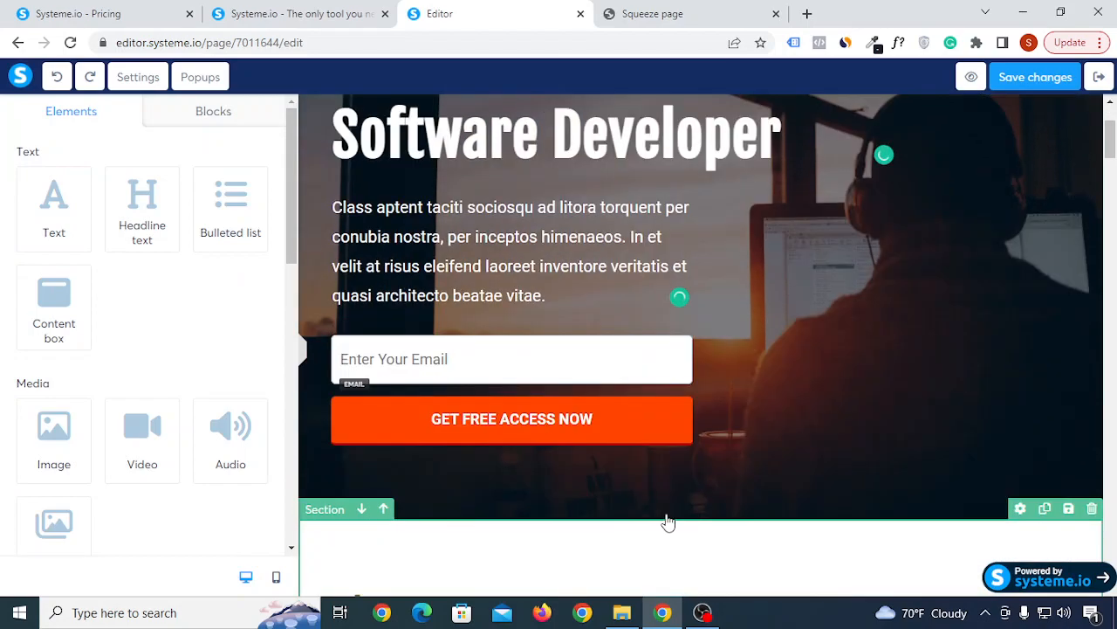
{"action": "scroll", "coordinate": [770, 390], "scroll_direction": "down", "scroll_amount": 4}
{"action": "left_click", "coordinate": [747, 385]}
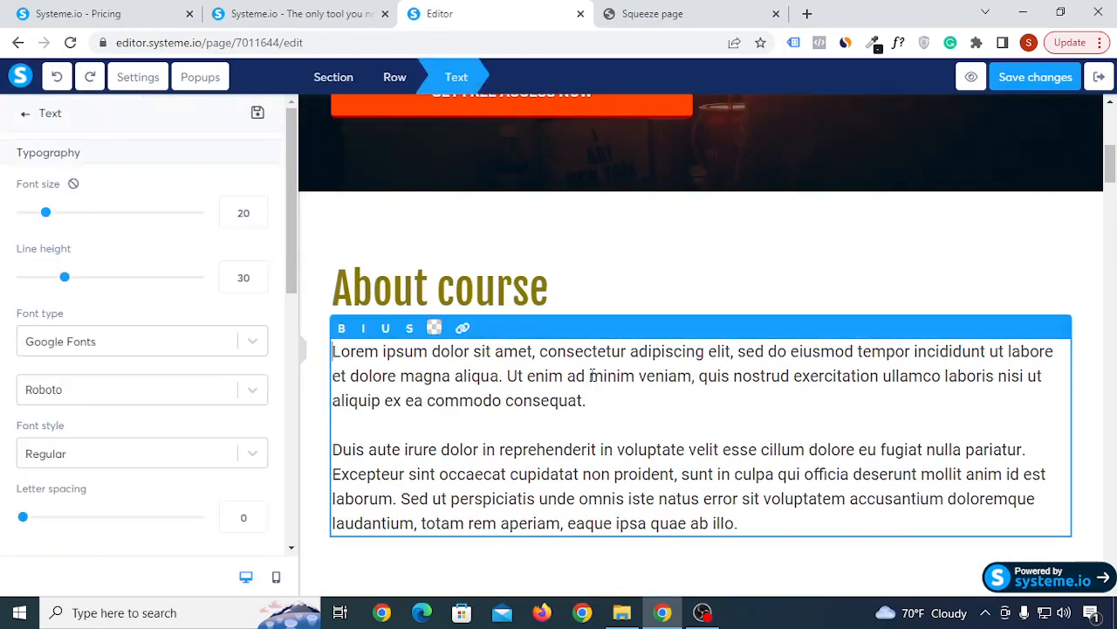
{"action": "left_click_drag", "start_coordinate": [743, 377], "coordinate": [474, 353]}
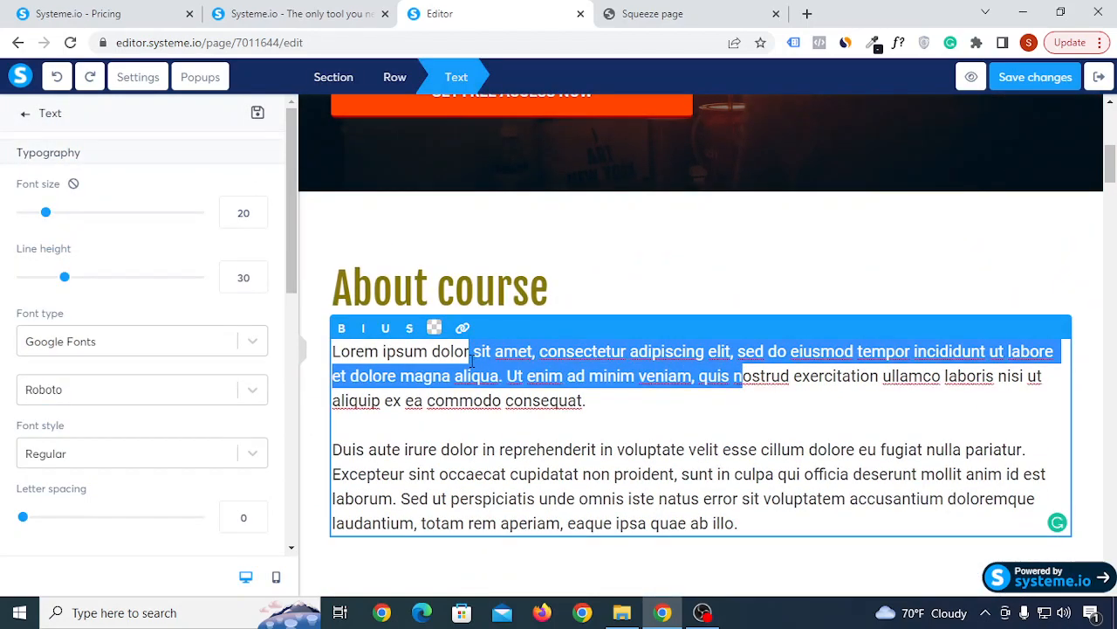
{"action": "key", "text": "BackSpace"}
{"action": "type", "text": "sabcujasbcab"}
{"action": "key", "text": "Return"}
{"action": "type", "text": "acklasnc"}
{"action": "key", "text": "Return"}
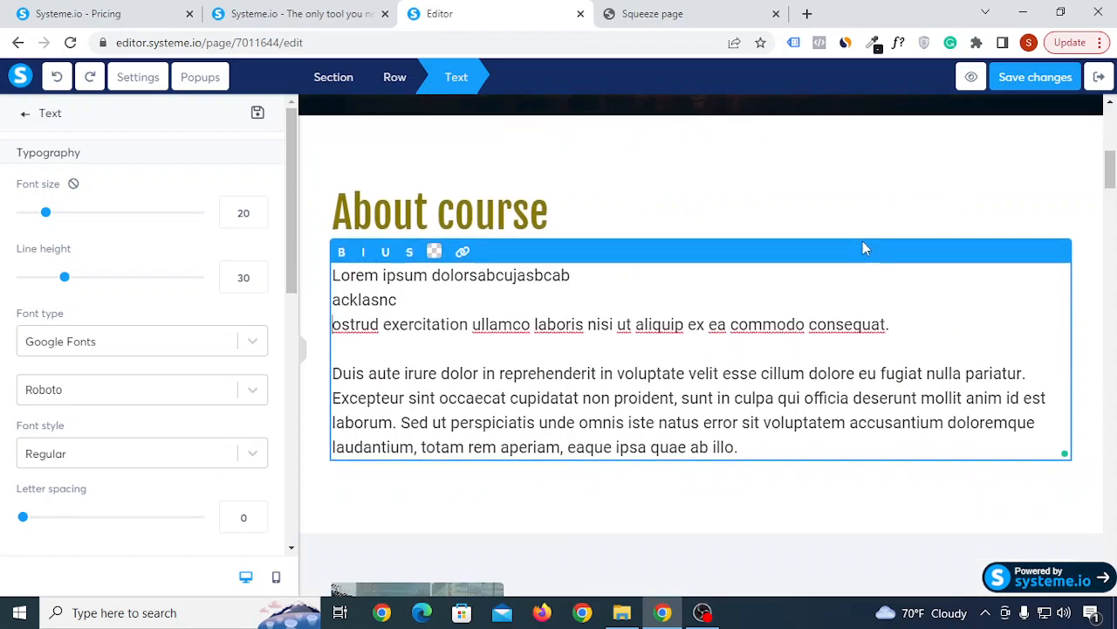
- Delete the navigation menu with Home and Offers from the squeeze page header
{"action": "left_click", "coordinate": [862, 244]}
{"action": "scroll", "coordinate": [873, 393], "scroll_direction": "down", "scroll_amount": 10}
{"action": "scroll", "coordinate": [872, 425], "scroll_direction": "up", "scroll_amount": 10}
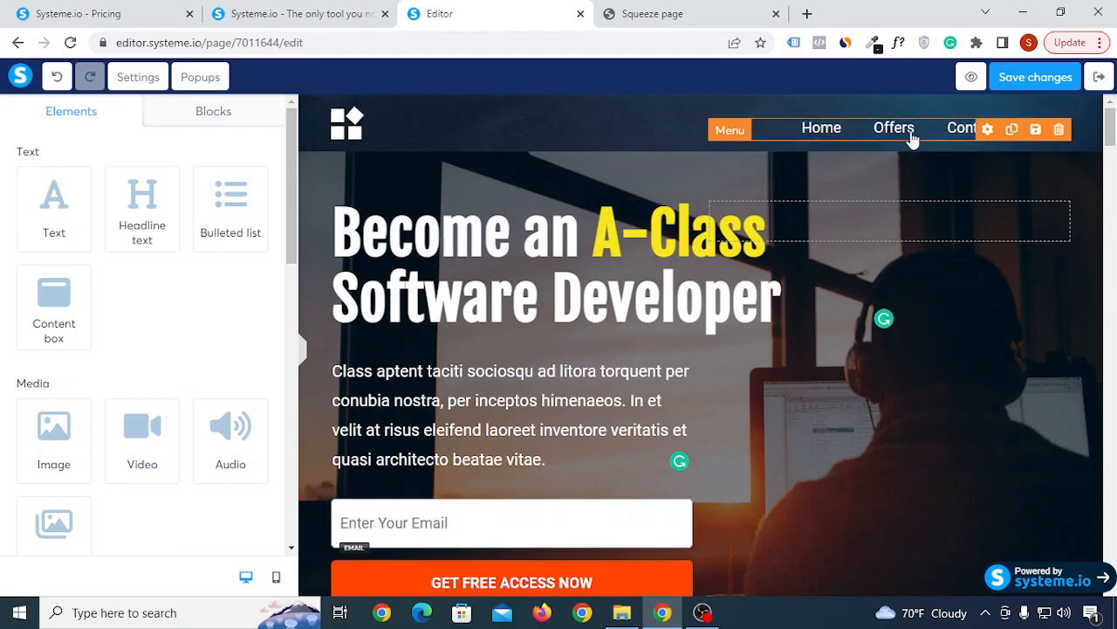
{"action": "left_click", "coordinate": [1060, 131]}
{"action": "left_click", "coordinate": [642, 133]}
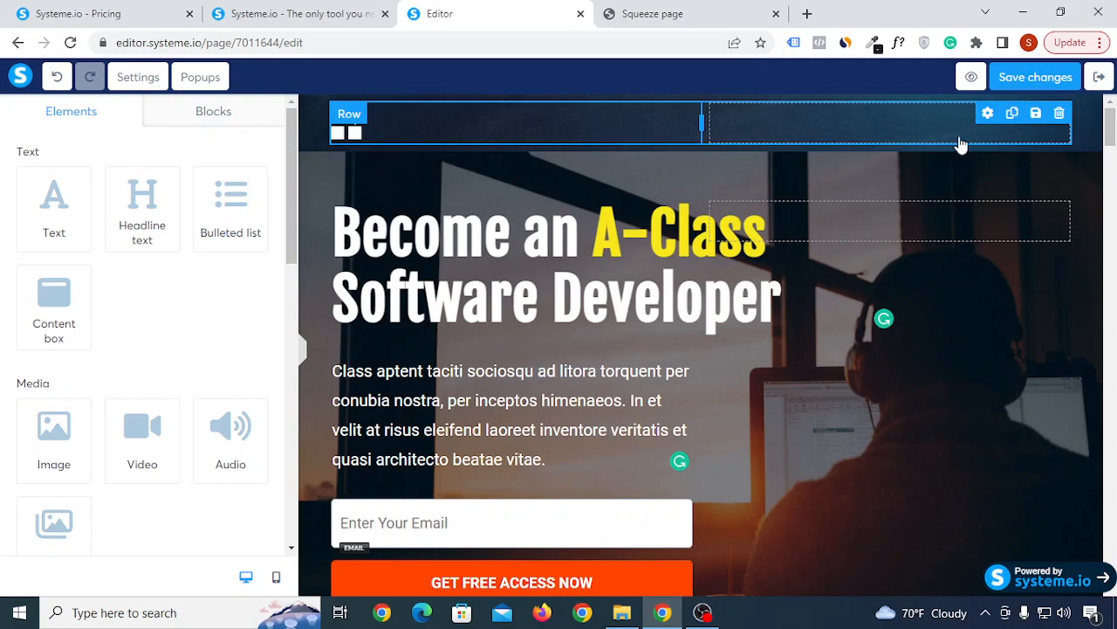
- Delete the header's row and its enclosing section above the main headline, and save the page changes
{"action": "left_click", "coordinate": [1059, 115]}
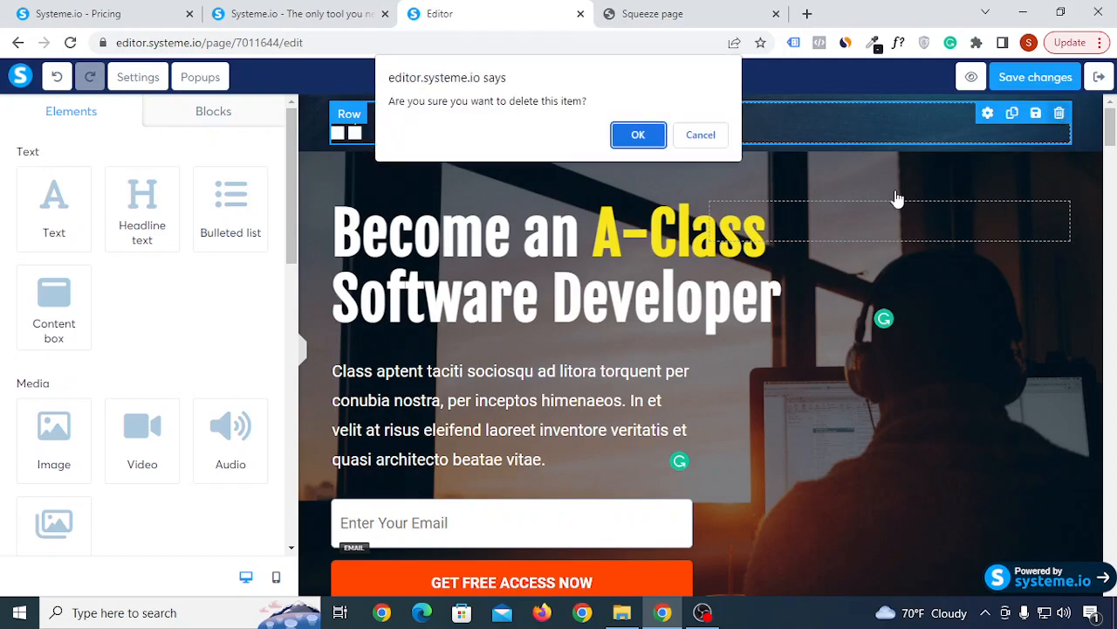
{"action": "left_click", "coordinate": [650, 137]}
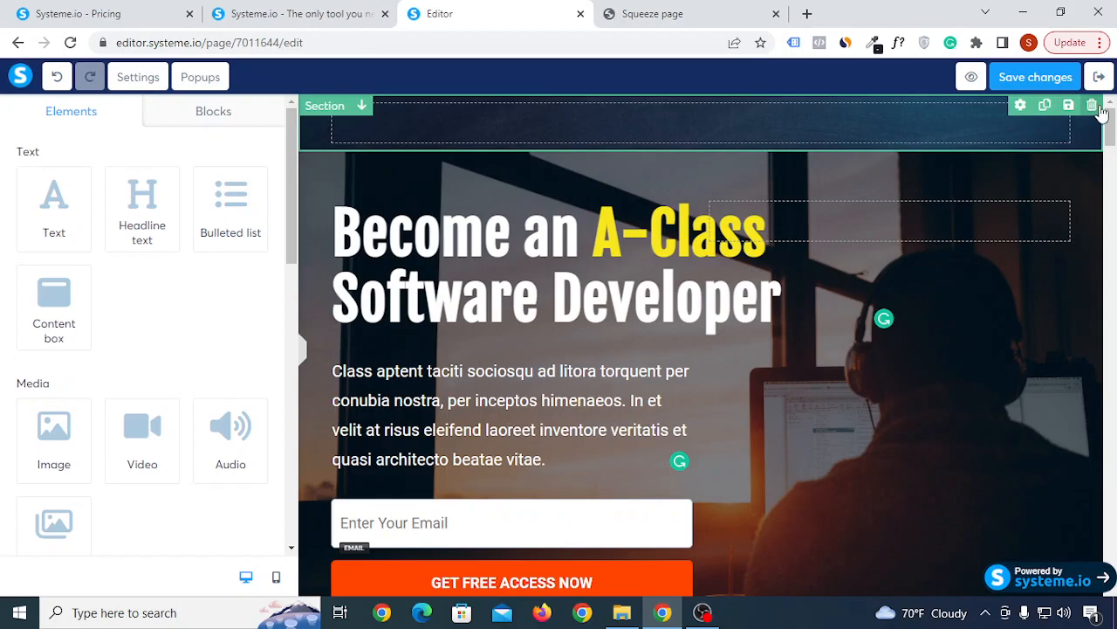
{"action": "left_click", "coordinate": [1092, 106]}
{"action": "left_click", "coordinate": [640, 134]}
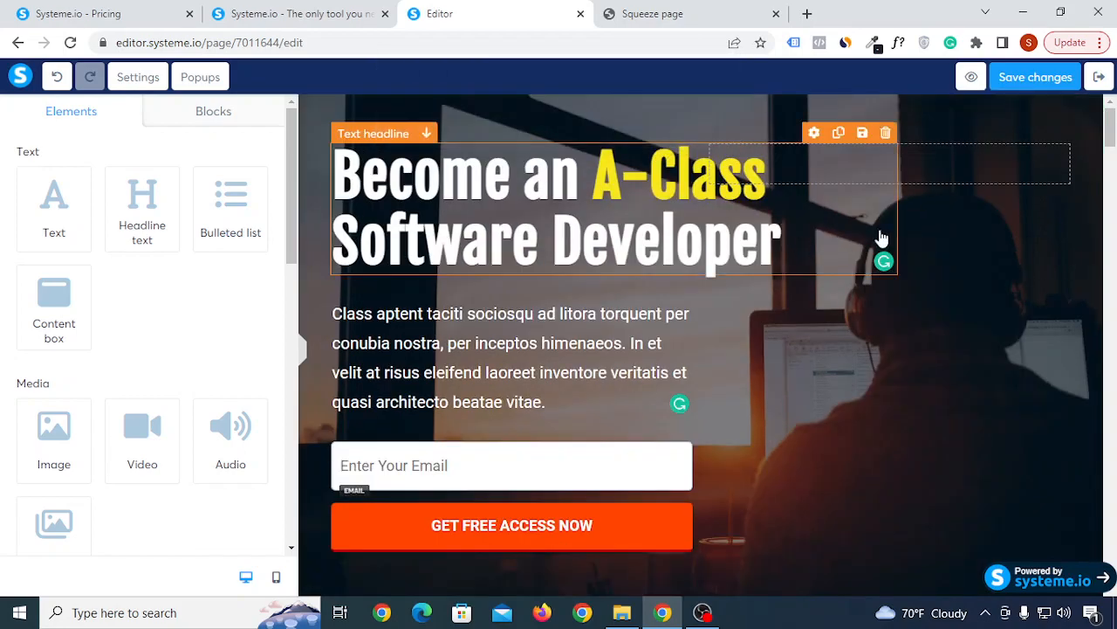
{"action": "left_click", "coordinate": [1031, 79]}
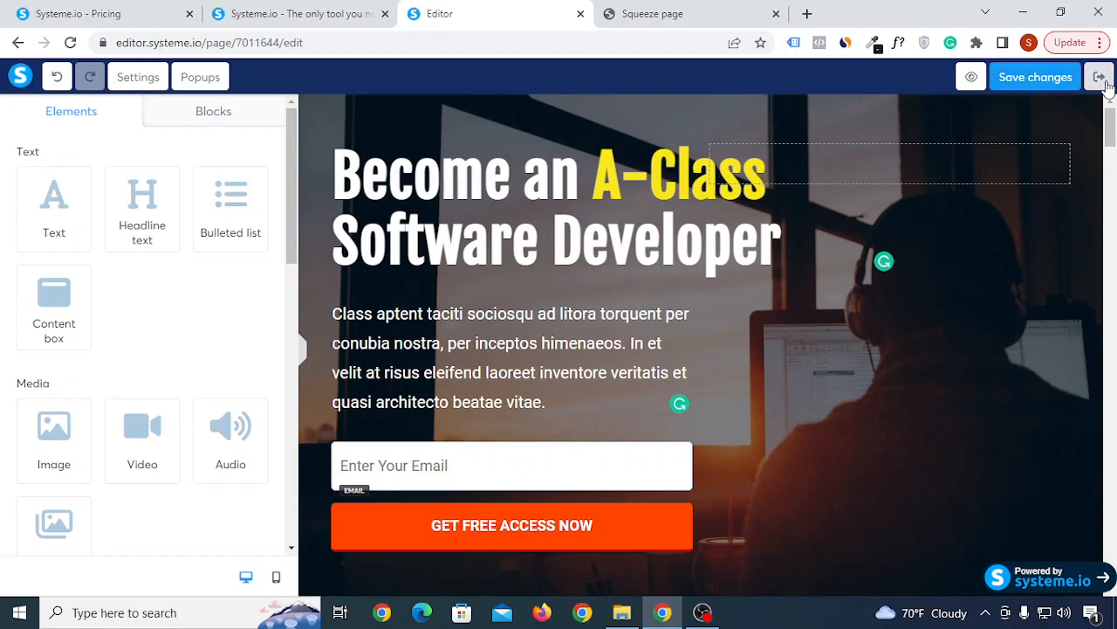
- Try the custom URL and No redirection options for the GET FREE ACCESS NOW button, and set its redirect back to the next step
{"action": "scroll", "coordinate": [451, 411], "scroll_direction": "down", "scroll_amount": 2}
{"action": "scroll", "coordinate": [626, 451], "scroll_direction": "up", "scroll_amount": 2}
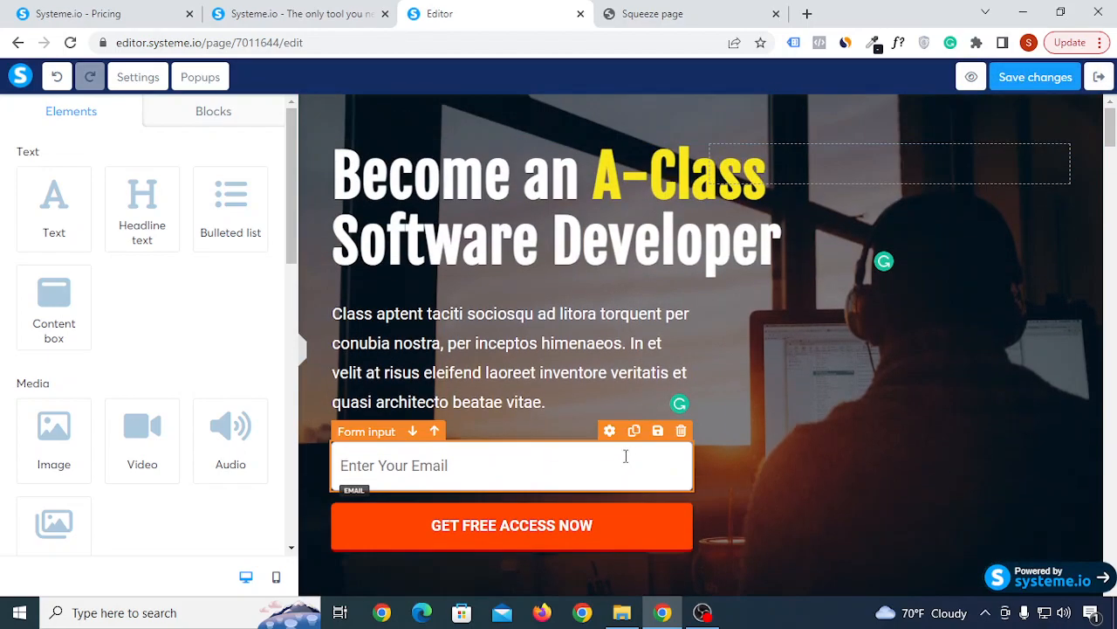
{"action": "scroll", "coordinate": [563, 528], "scroll_direction": "down", "scroll_amount": 1}
{"action": "scroll", "coordinate": [564, 528], "scroll_direction": "down", "scroll_amount": 1}
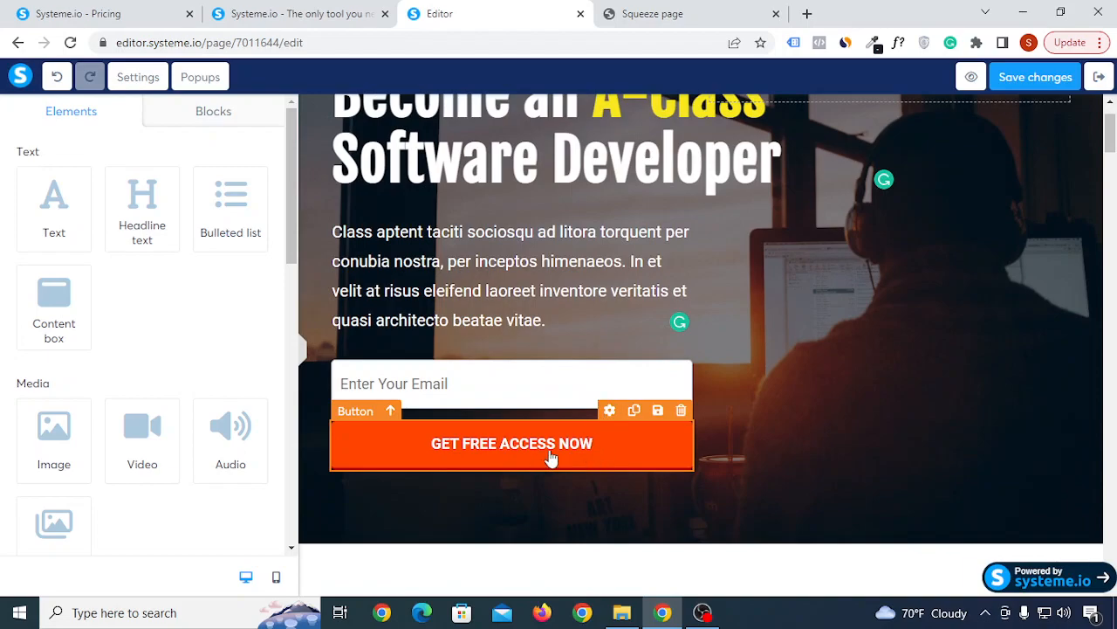
{"action": "left_click", "coordinate": [609, 412]}
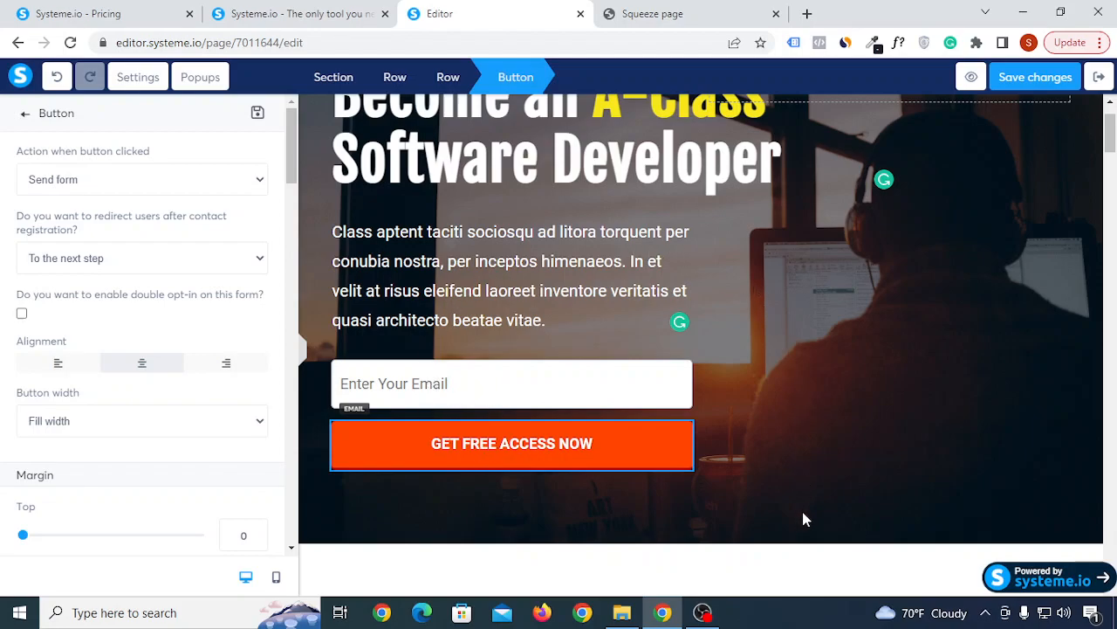
{"action": "left_click", "coordinate": [83, 255]}
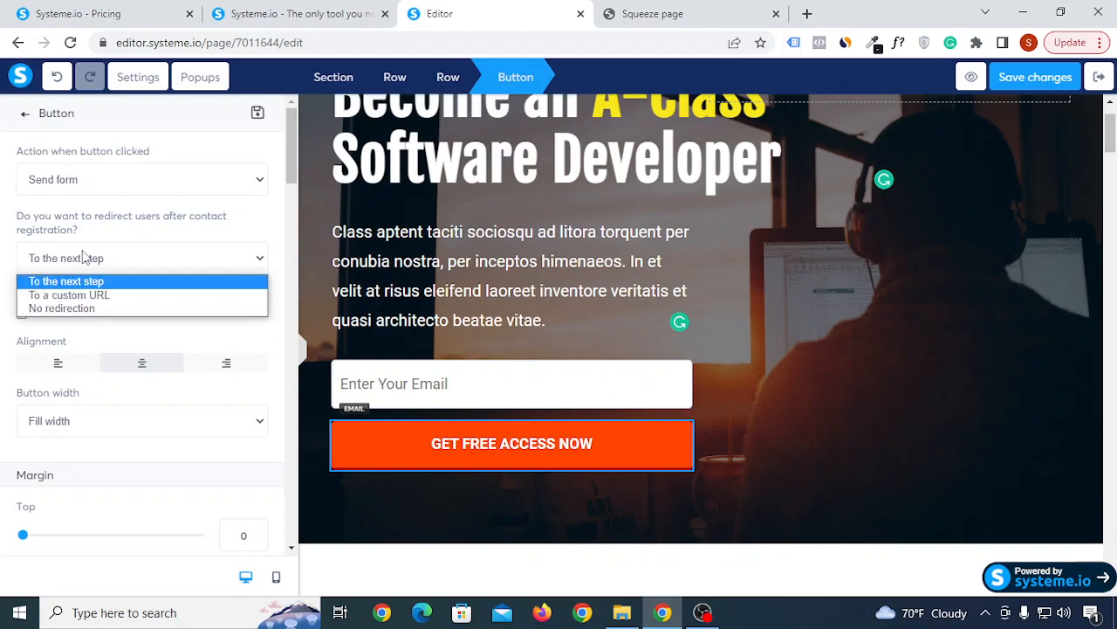
{"action": "left_click", "coordinate": [100, 295]}
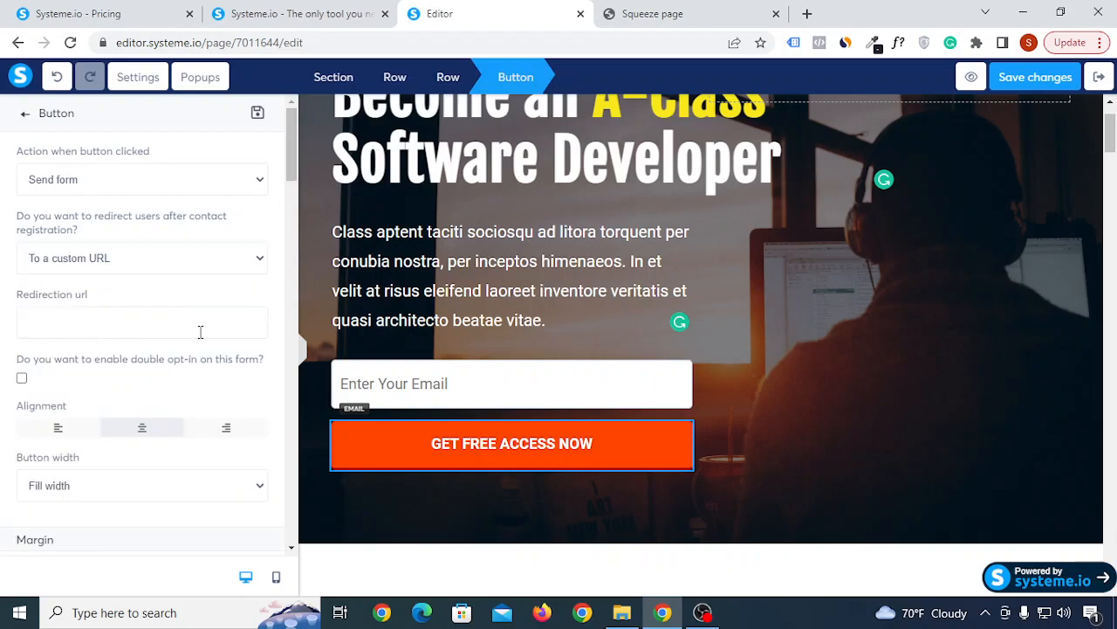
{"action": "left_click", "coordinate": [144, 260]}
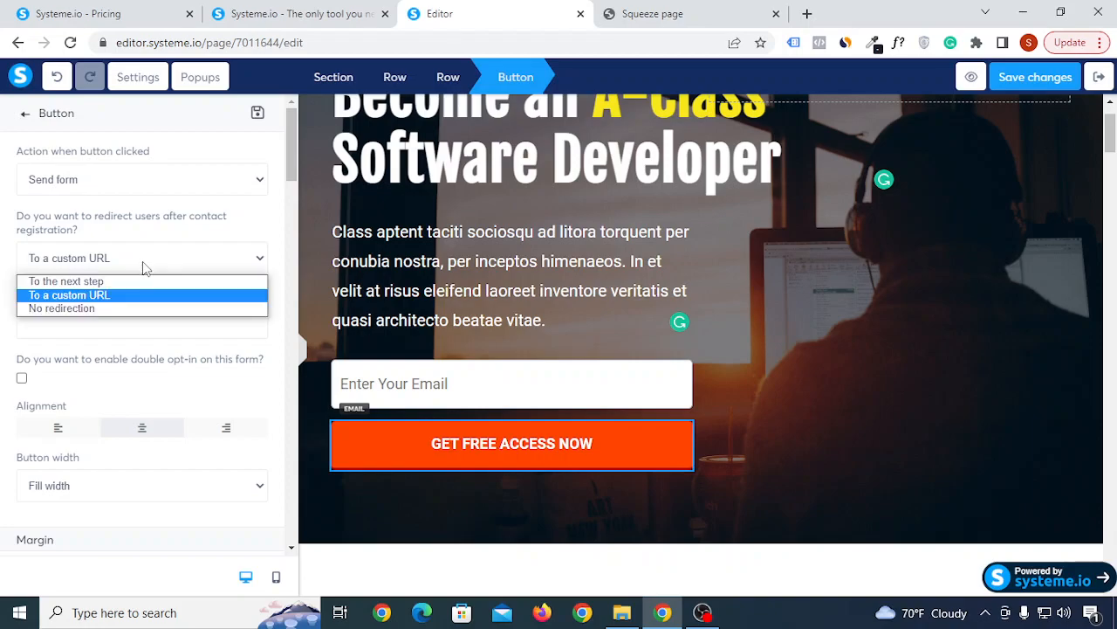
{"action": "left_click", "coordinate": [130, 304]}
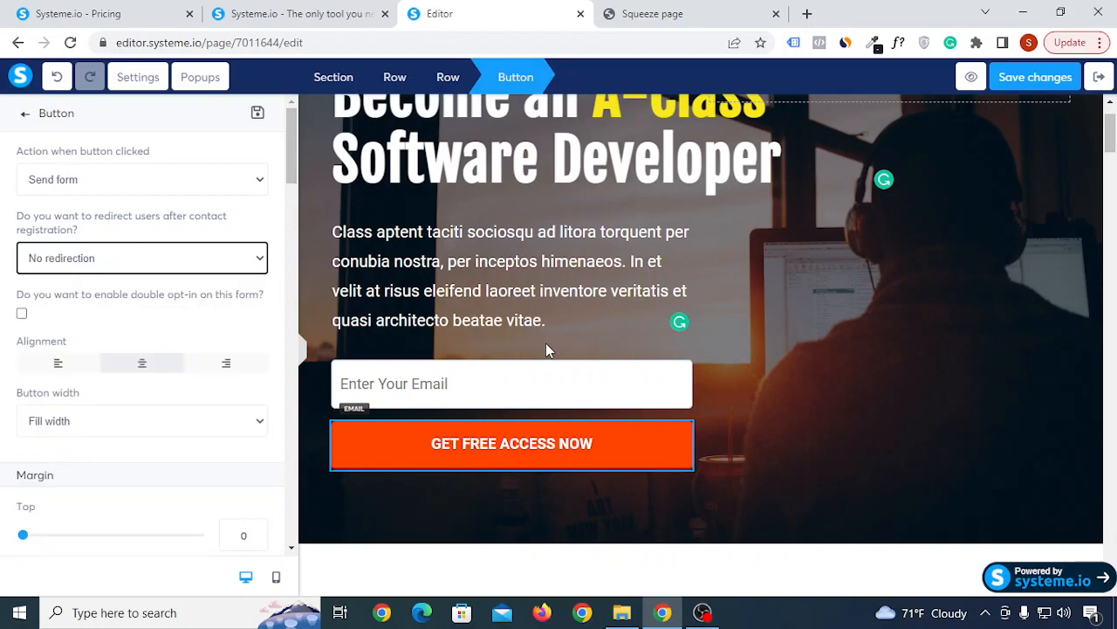
{"action": "left_click", "coordinate": [157, 266]}
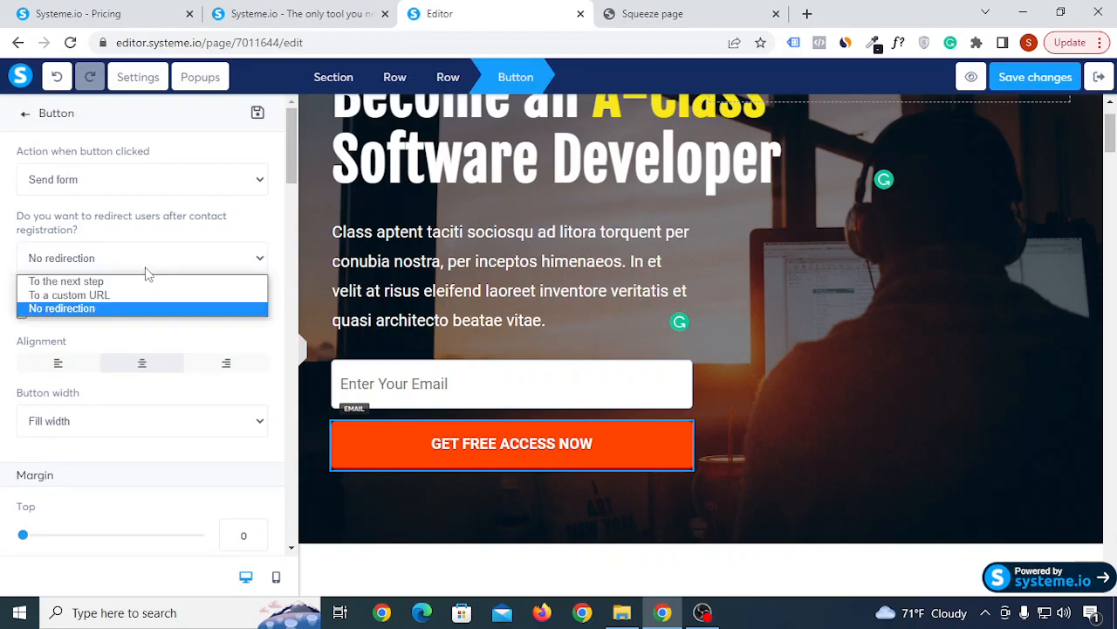
{"action": "left_click", "coordinate": [101, 281]}
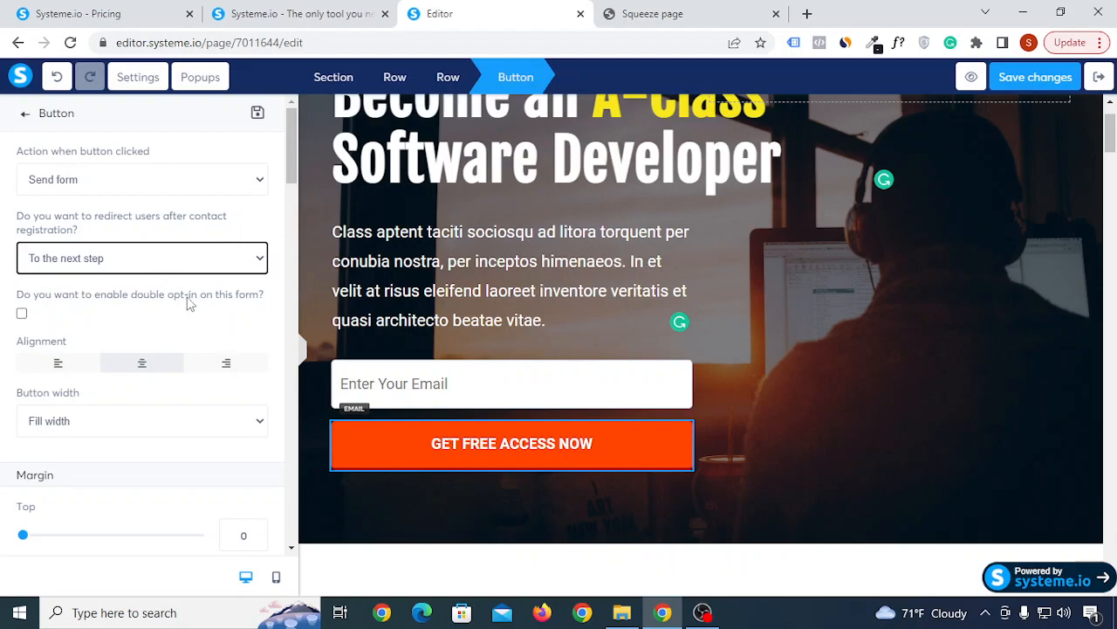
- Try enabling double opt-in on the GET FREE ACCESS NOW button's form, and disable it again
{"action": "left_click_drag", "start_coordinate": [133, 299], "coordinate": [200, 299]}
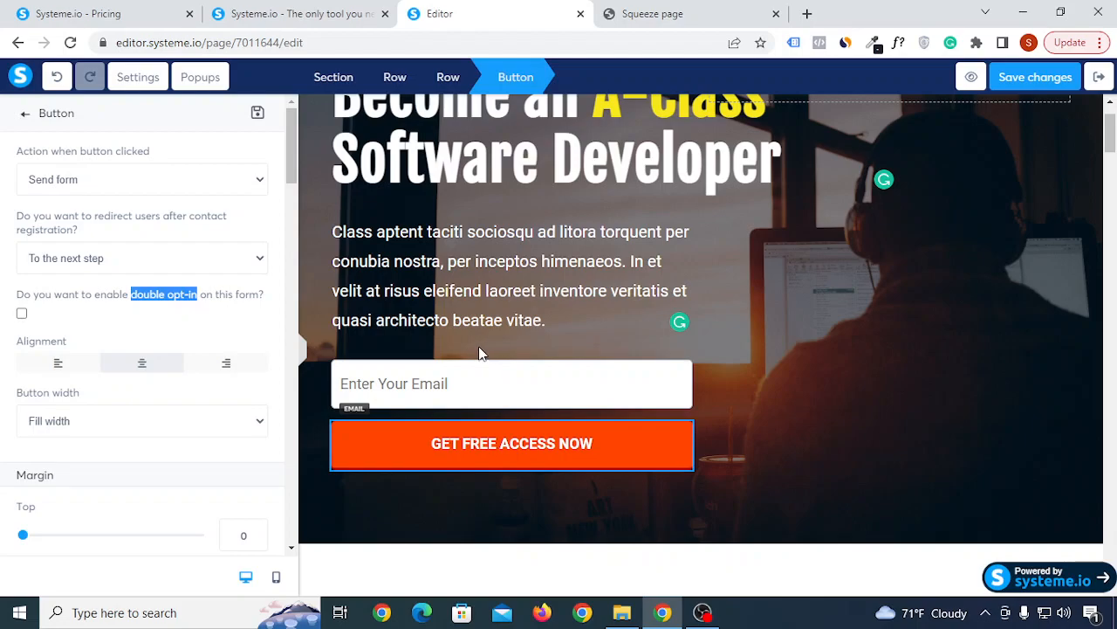
{"action": "left_click", "coordinate": [277, 294]}
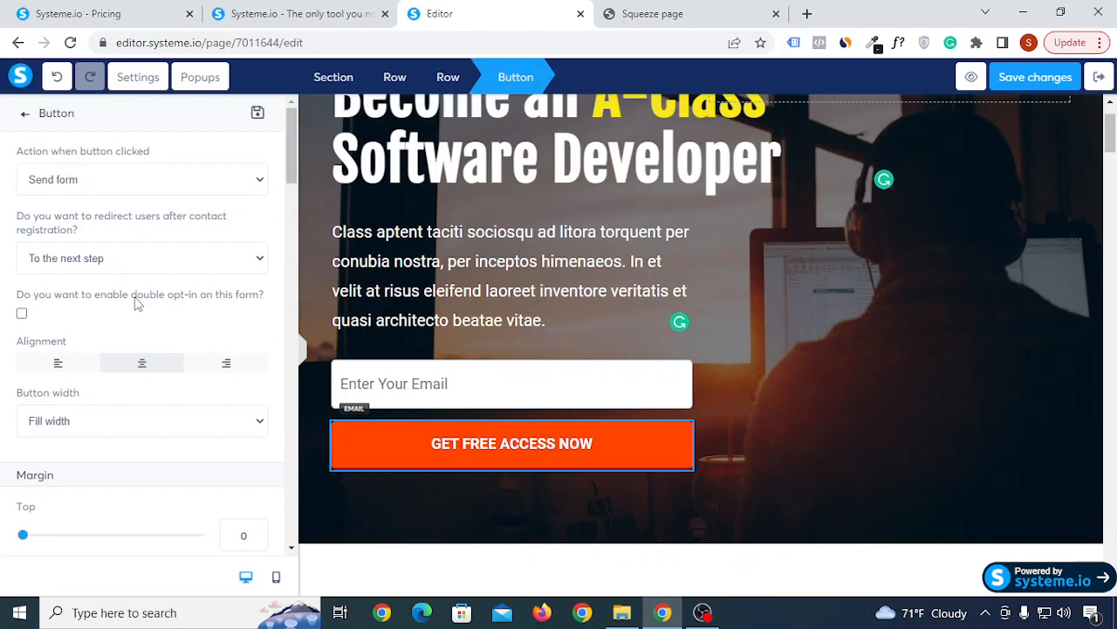
{"action": "left_click_drag", "start_coordinate": [133, 302], "coordinate": [198, 308]}
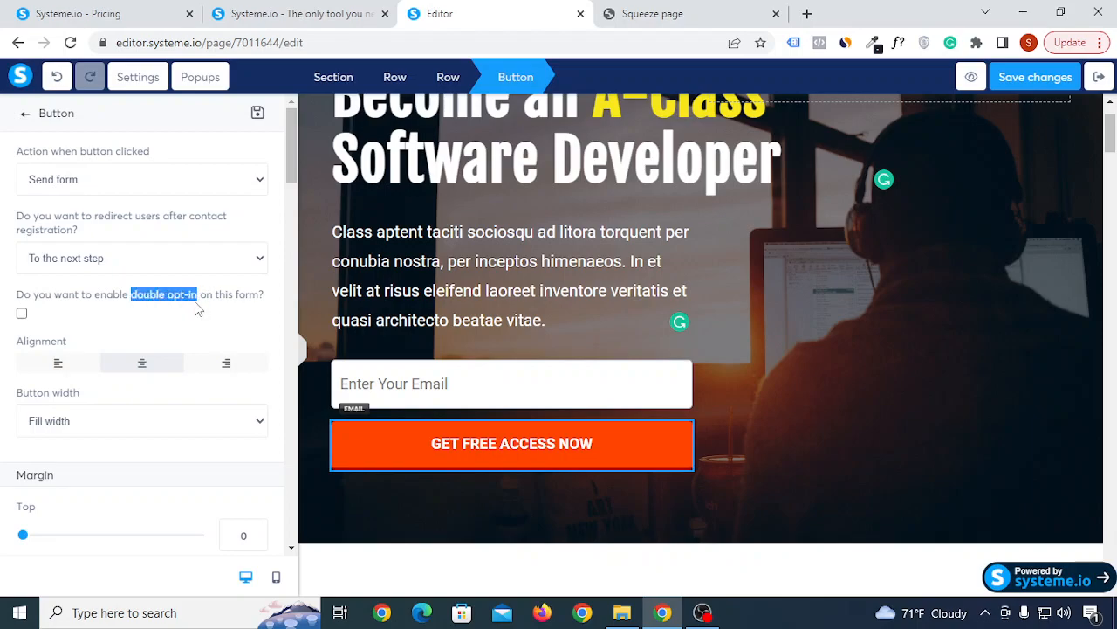
{"action": "left_click", "coordinate": [22, 314]}
{"action": "left_click", "coordinate": [21, 314]}
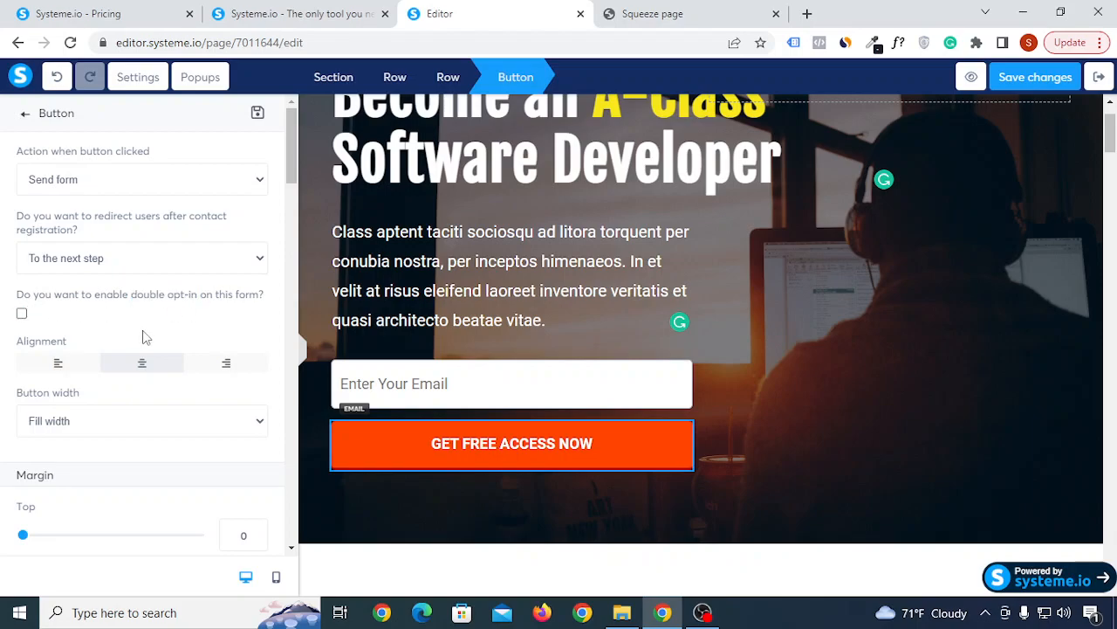
- Save the squeeze page and return to the funnel's opt-in thank you page step
{"action": "left_click", "coordinate": [1034, 79]}
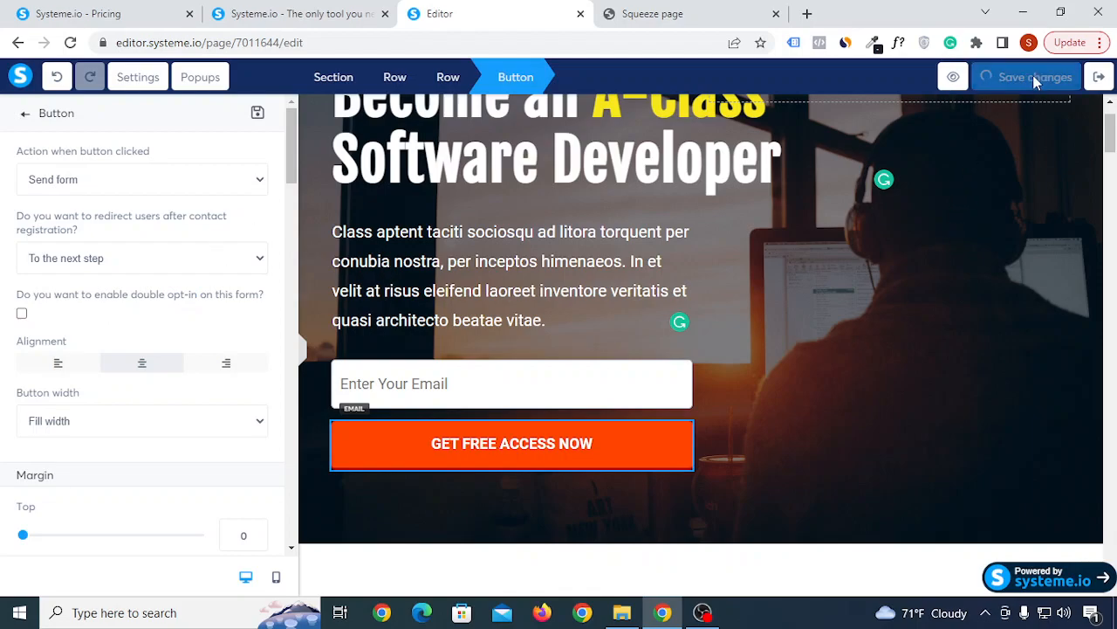
{"action": "left_click", "coordinate": [1101, 77]}
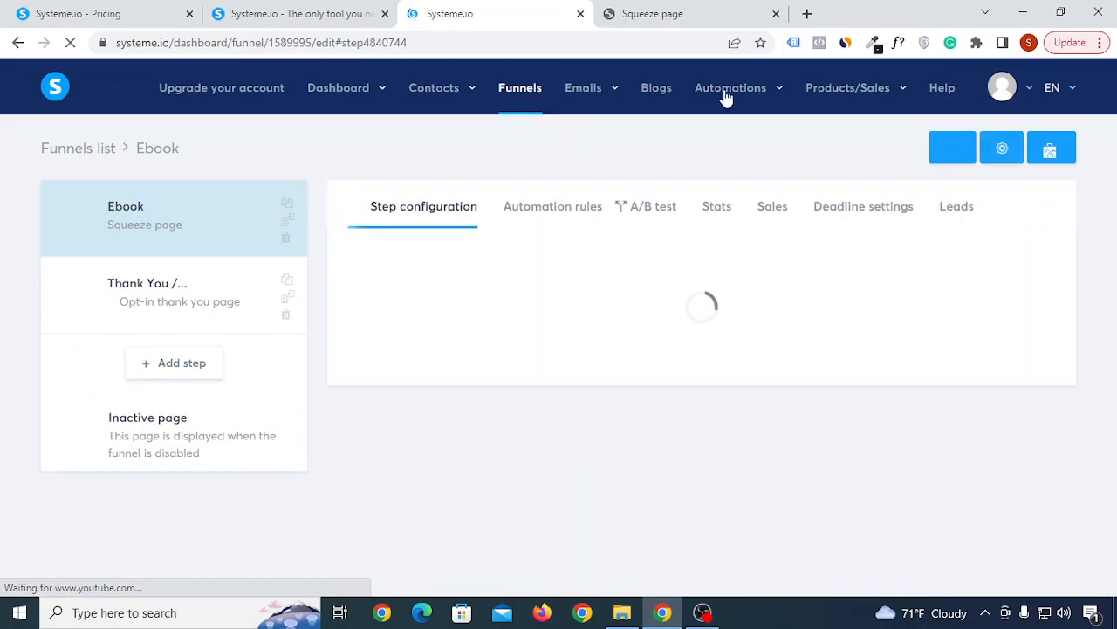
{"action": "left_click", "coordinate": [171, 298]}
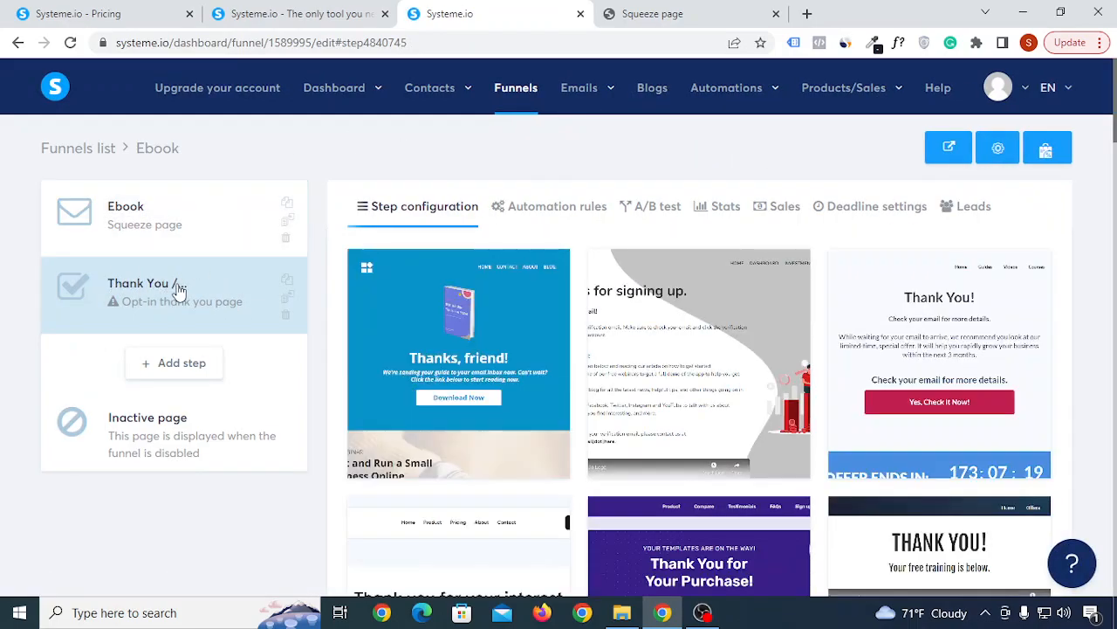
- Browse the thank you page templates and select the "Thank You!" one with the "Yes, Check it Now!" button
{"action": "scroll", "coordinate": [677, 419], "scroll_direction": "down", "scroll_amount": 5}
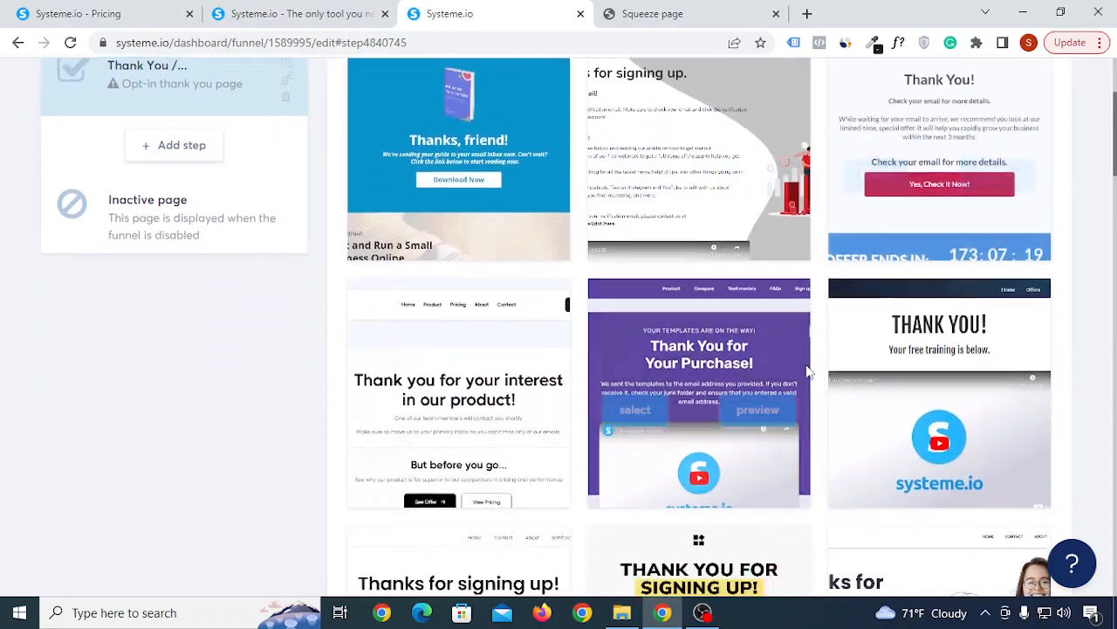
{"action": "scroll", "coordinate": [714, 427], "scroll_direction": "down", "scroll_amount": 5}
{"action": "scroll", "coordinate": [715, 439], "scroll_direction": "up", "scroll_amount": 3}
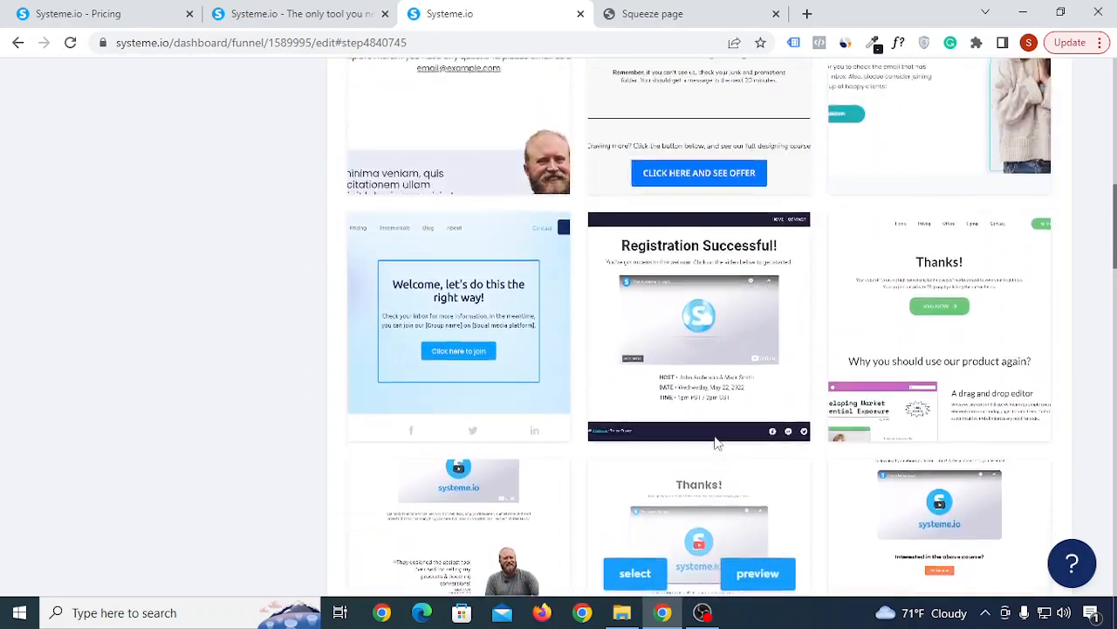
{"action": "scroll", "coordinate": [716, 439], "scroll_direction": "up", "scroll_amount": 7}
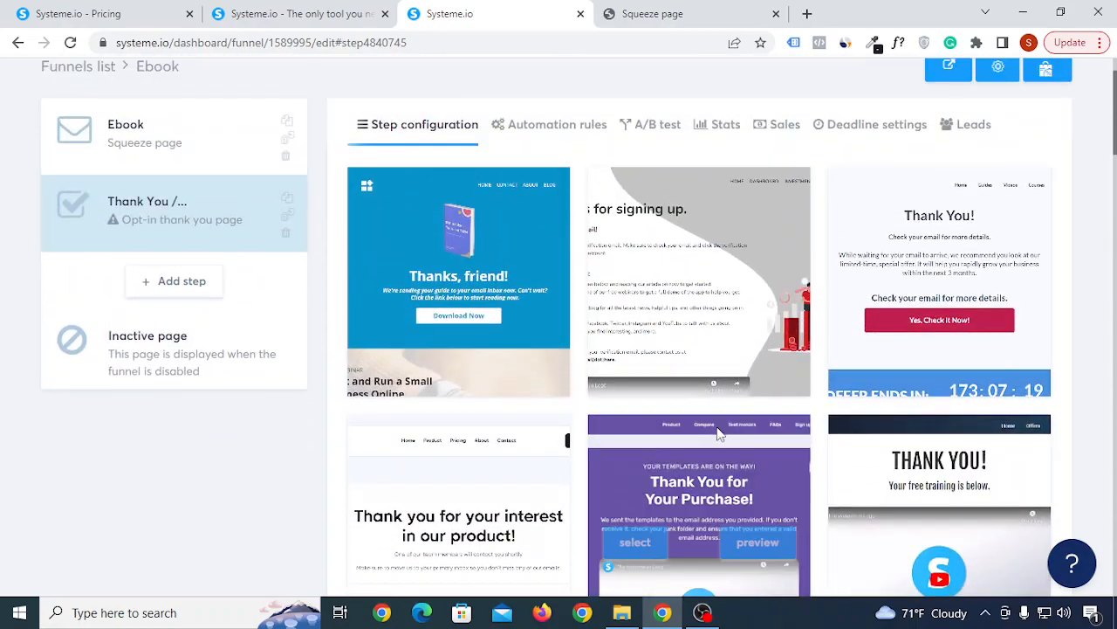
{"action": "scroll", "coordinate": [717, 428], "scroll_direction": "down", "scroll_amount": 2}
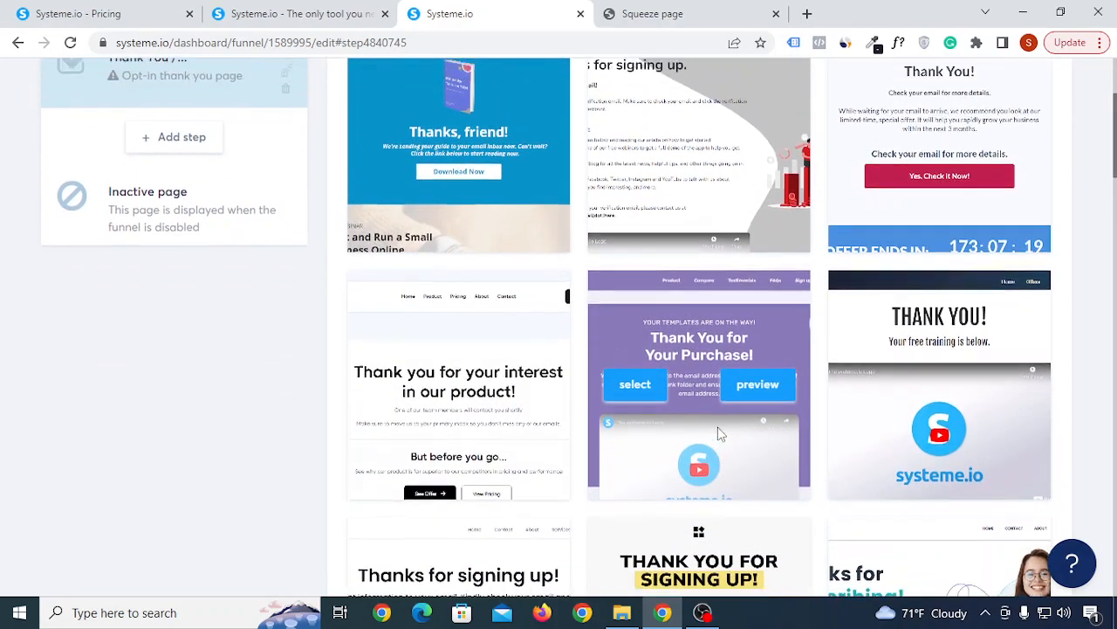
{"action": "scroll", "coordinate": [954, 247], "scroll_direction": "up", "scroll_amount": 2}
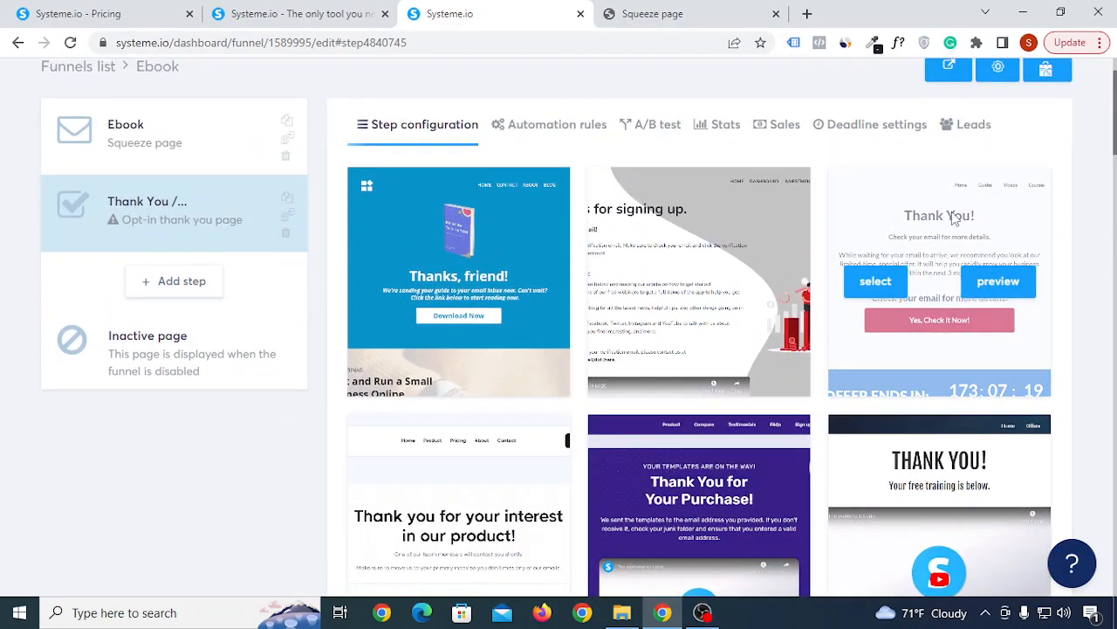
{"action": "left_click", "coordinate": [890, 284]}
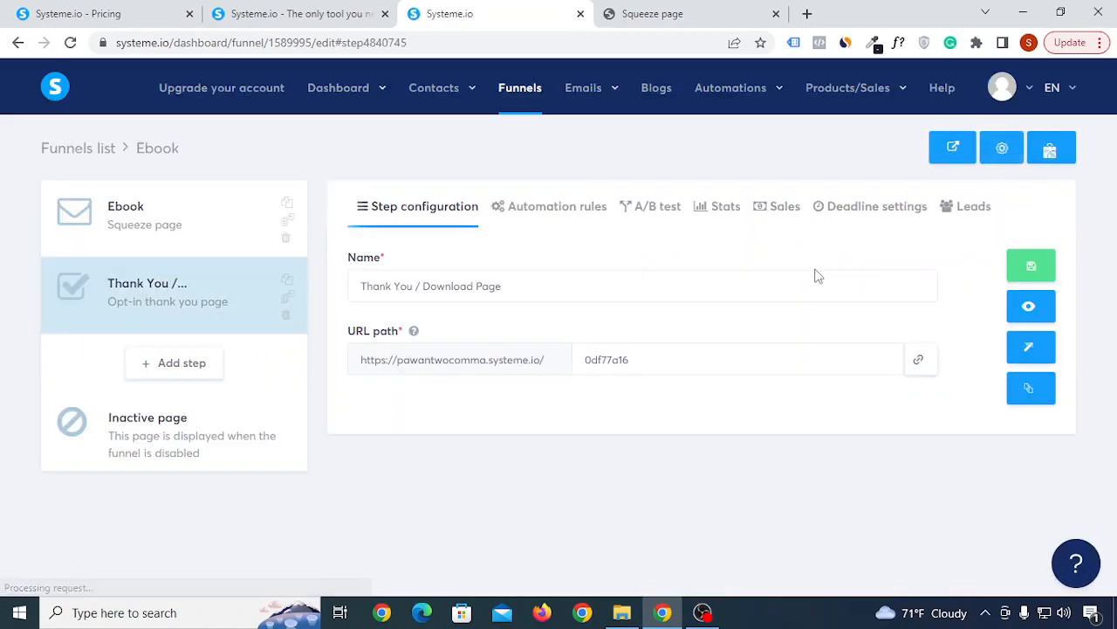
- Rename the thank you page step to Thank You, set its URL path to klhjkhv, and save the step configuration
{"action": "left_click_drag", "start_coordinate": [517, 289], "coordinate": [414, 293]}
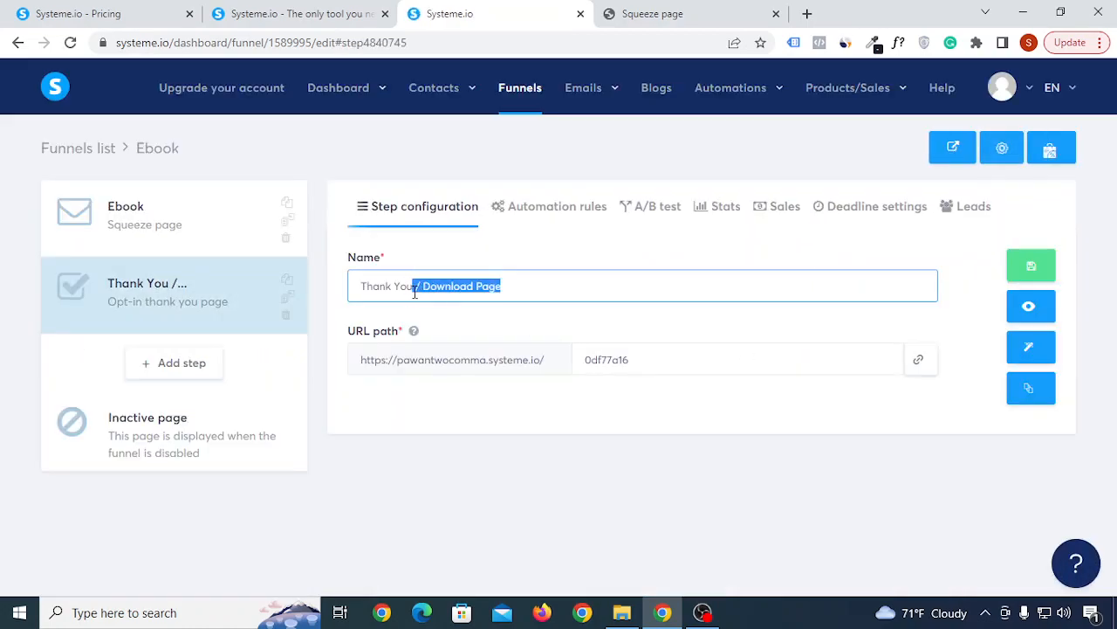
{"action": "key", "text": "BackSpace"}
{"action": "left_click_drag", "start_coordinate": [646, 357], "coordinate": [508, 354]}
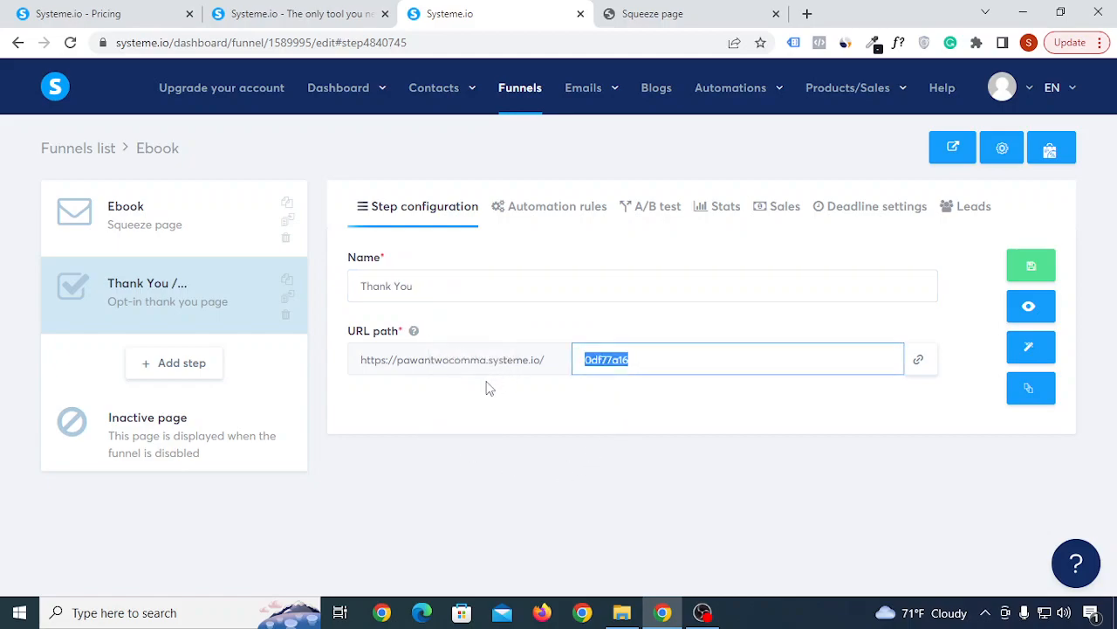
{"action": "type", "text": "klhjkhv"}
{"action": "left_click", "coordinate": [1031, 266]}
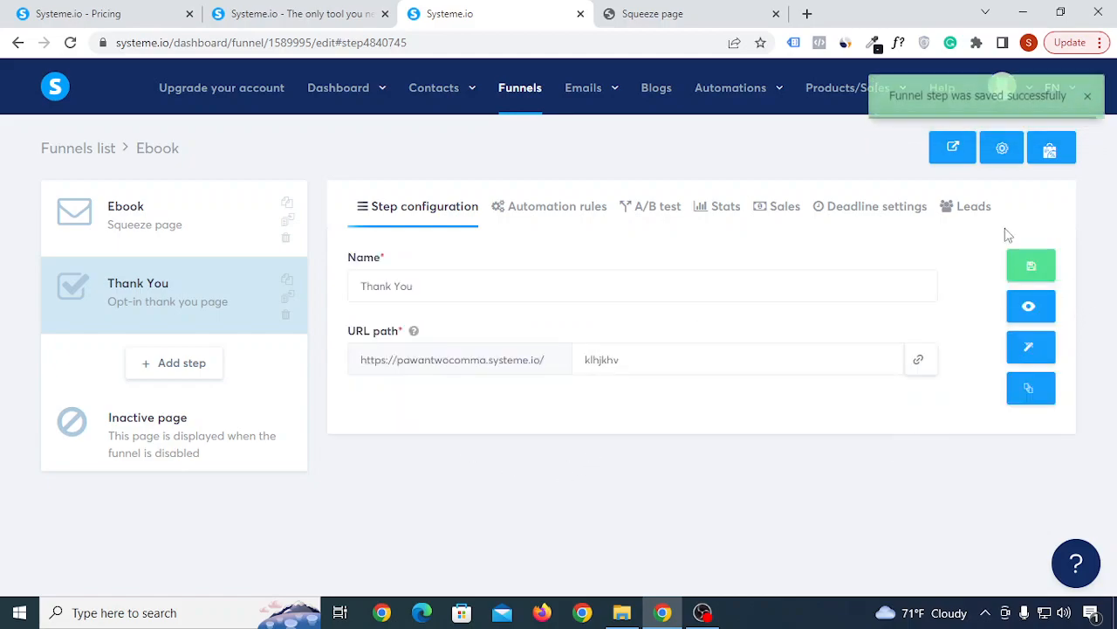
- Open the Thank You page in the page editor and look through its page settings, including typography, background and tracking
{"action": "left_click", "coordinate": [1037, 350]}
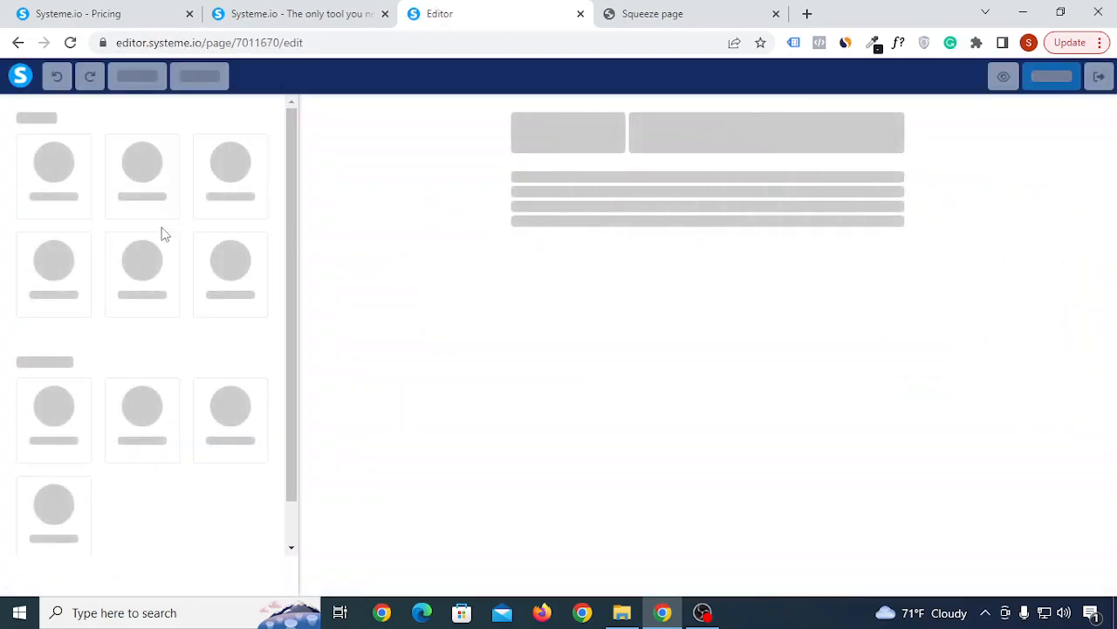
{"action": "left_click", "coordinate": [140, 78]}
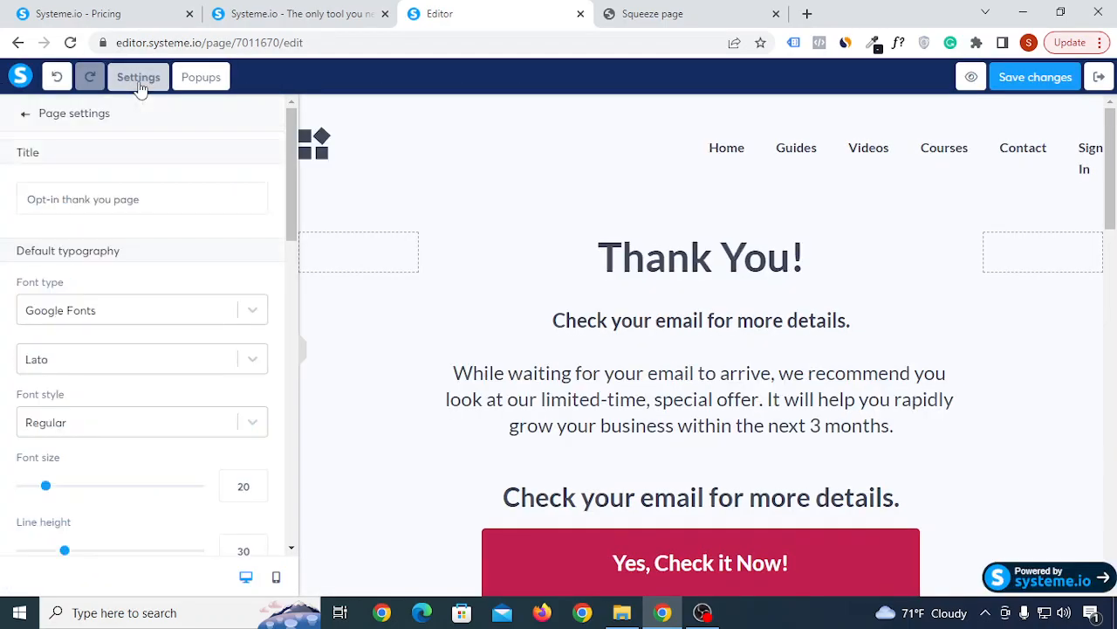
{"action": "scroll", "coordinate": [127, 458], "scroll_direction": "down", "scroll_amount": 5}
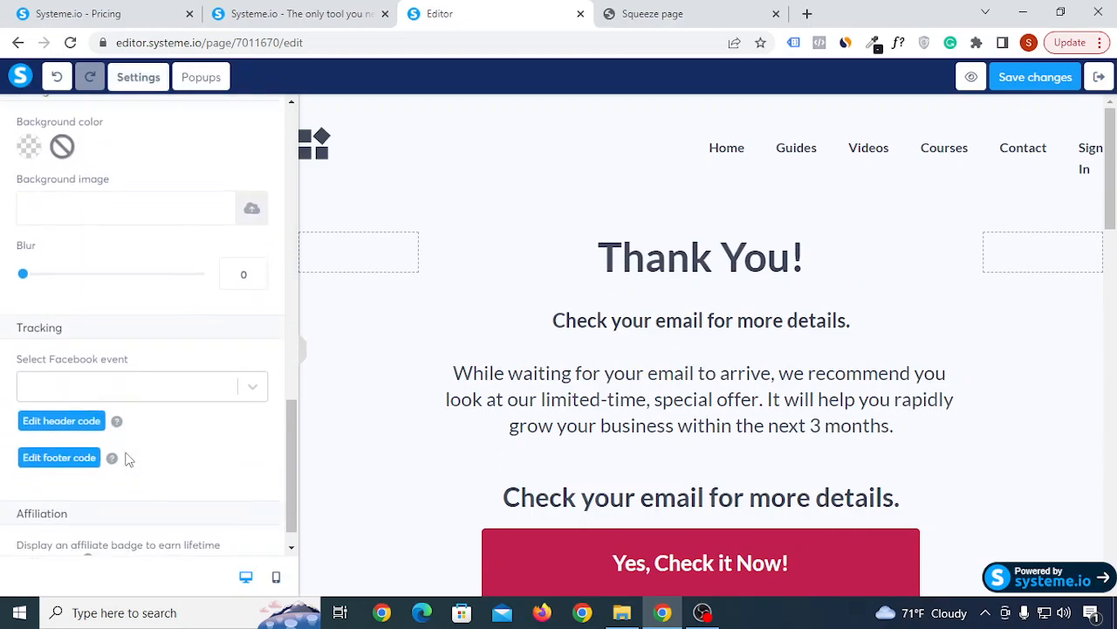
{"action": "scroll", "coordinate": [126, 458], "scroll_direction": "up", "scroll_amount": 6}
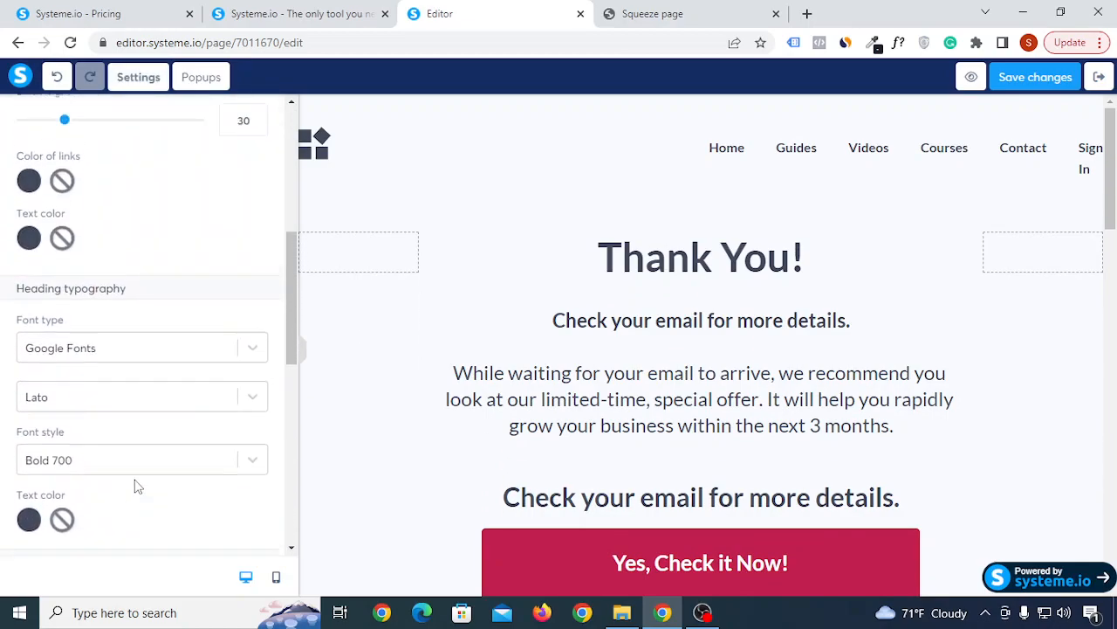
{"action": "left_click", "coordinate": [333, 396]}
{"action": "left_click", "coordinate": [136, 77]}
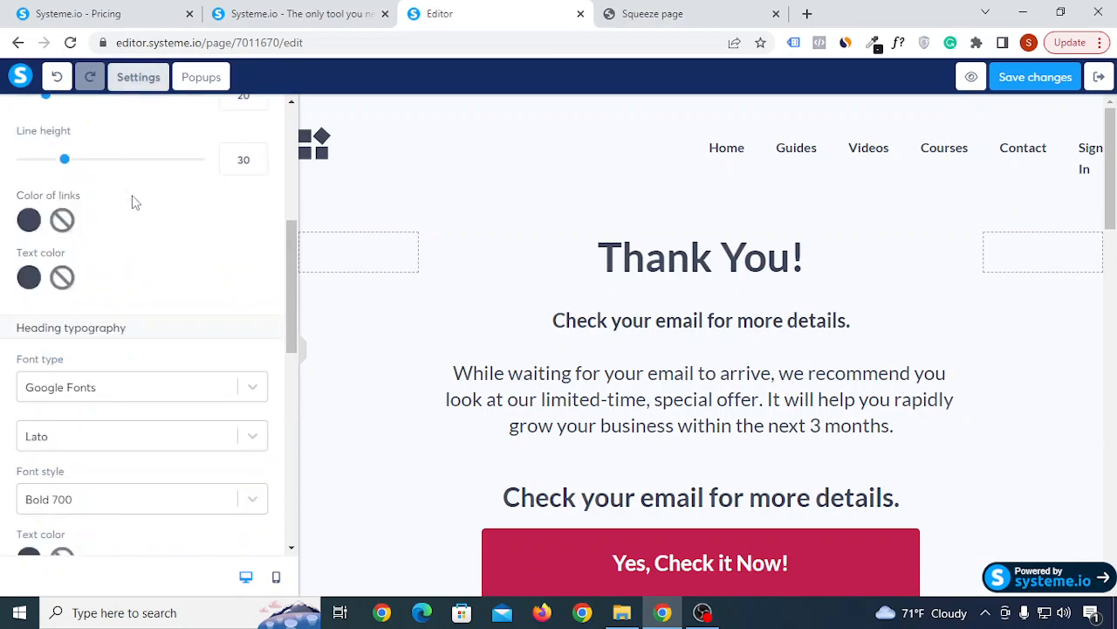
{"action": "scroll", "coordinate": [143, 370], "scroll_direction": "down", "scroll_amount": 8}
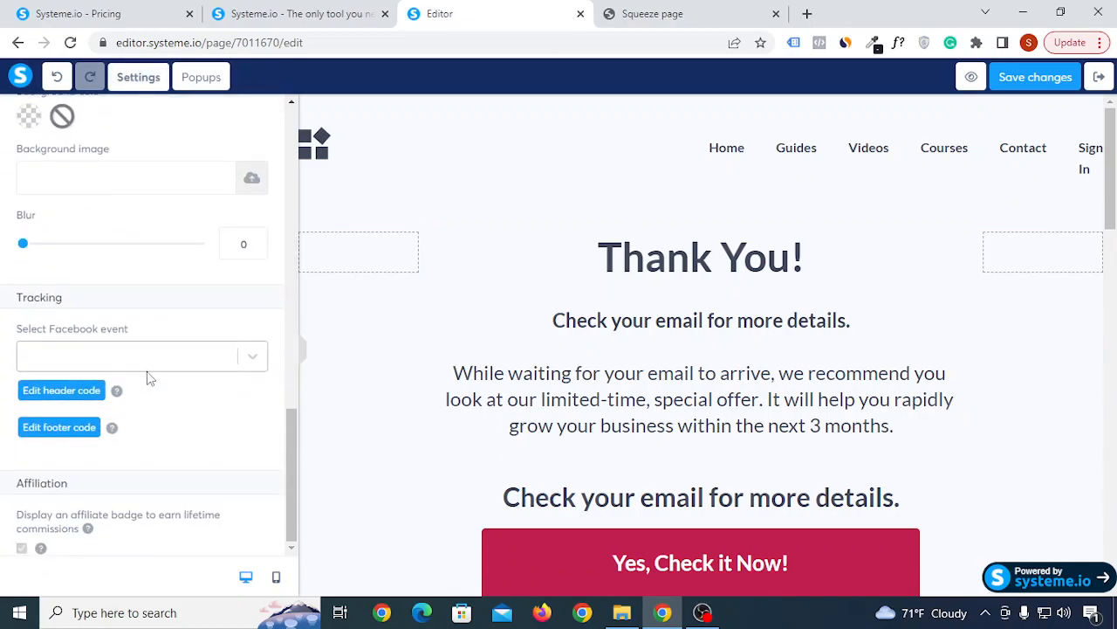
{"action": "scroll", "coordinate": [172, 449], "scroll_direction": "up", "scroll_amount": 6}
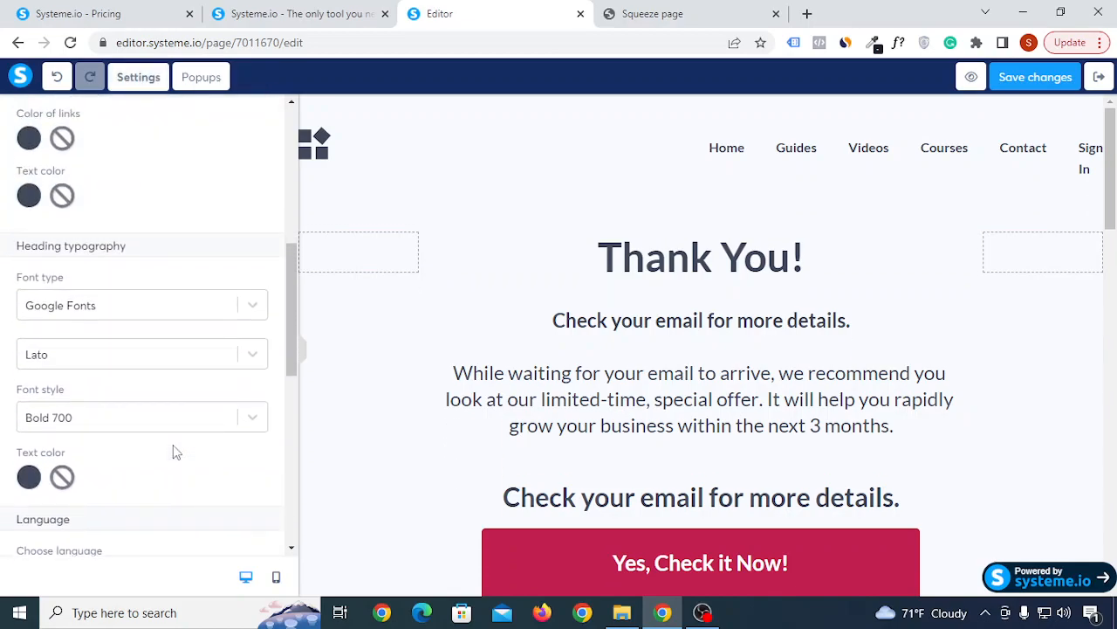
{"action": "scroll", "coordinate": [175, 451], "scroll_direction": "up", "scroll_amount": 6}
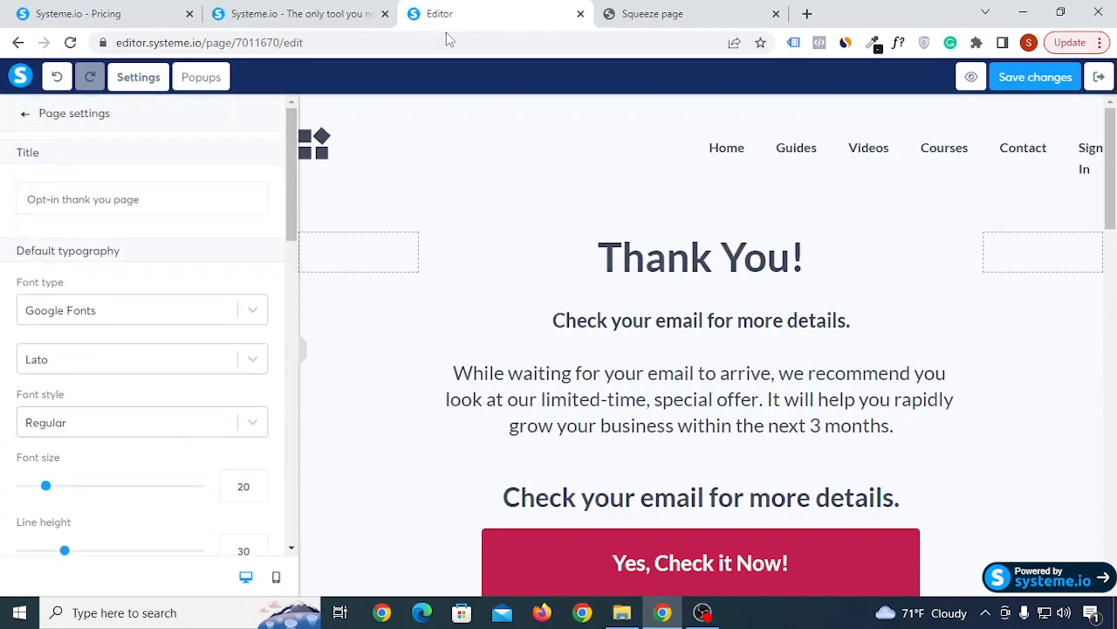
- Delete the header section containing the logo and navigation links from the thank you page
{"action": "left_click", "coordinate": [448, 171]}
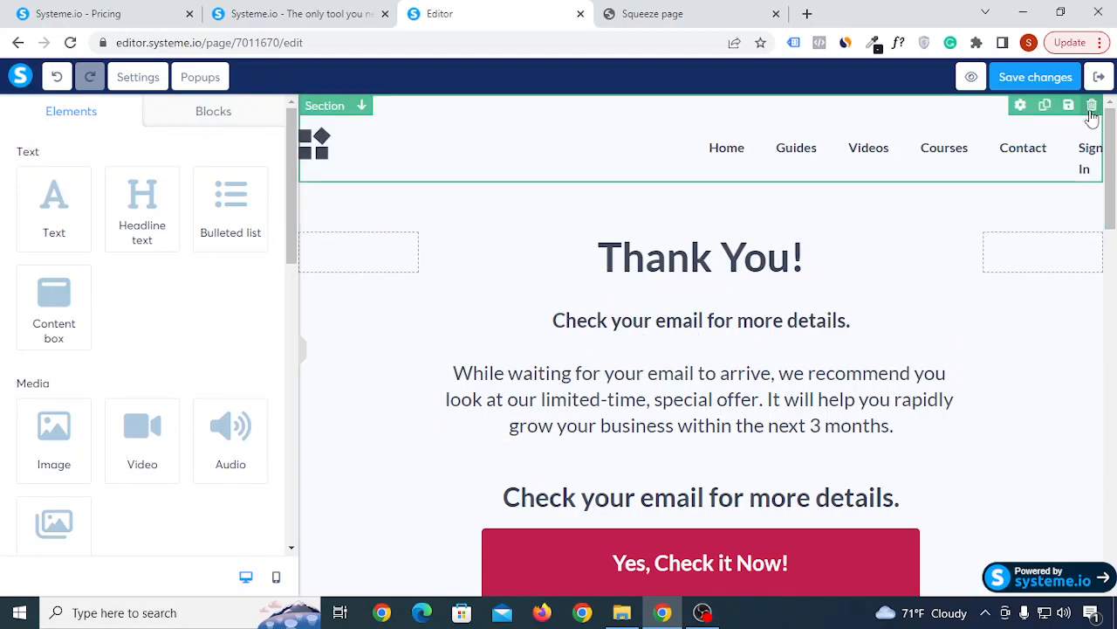
{"action": "left_click", "coordinate": [1091, 105]}
{"action": "left_click", "coordinate": [640, 135]}
{"action": "scroll", "coordinate": [765, 329], "scroll_direction": "down", "scroll_amount": 1}
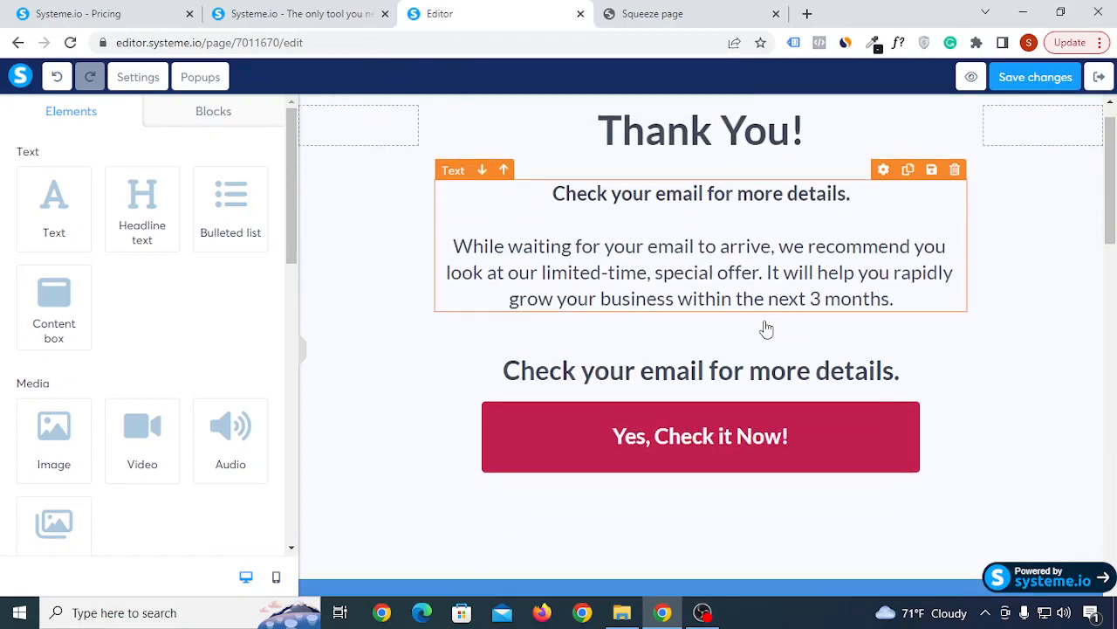
- Replace the words following "While waiting" in the thank you page's paragraph with the sample text "vdvds"
{"action": "scroll", "coordinate": [768, 332], "scroll_direction": "up", "scroll_amount": 1}
{"action": "left_click", "coordinate": [737, 303]}
{"action": "left_click_drag", "start_coordinate": [570, 288], "coordinate": [748, 290]}
{"action": "type", "text": "vdvds"}
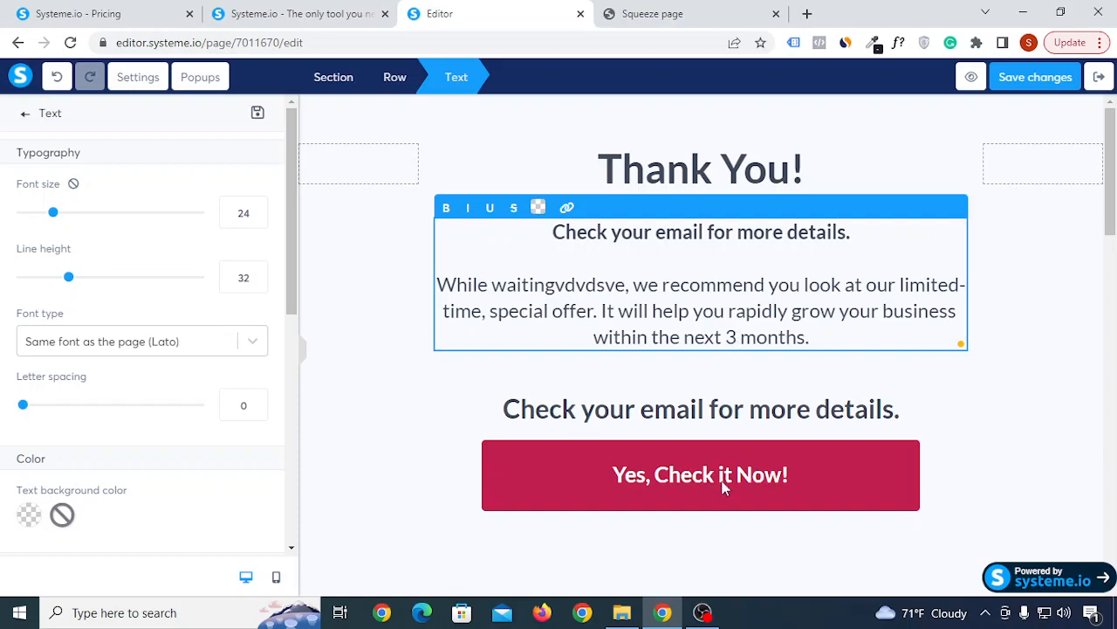
- Examine the action and URL settings of the "Yes, Check it Now!" button
{"action": "left_click", "coordinate": [779, 482]}
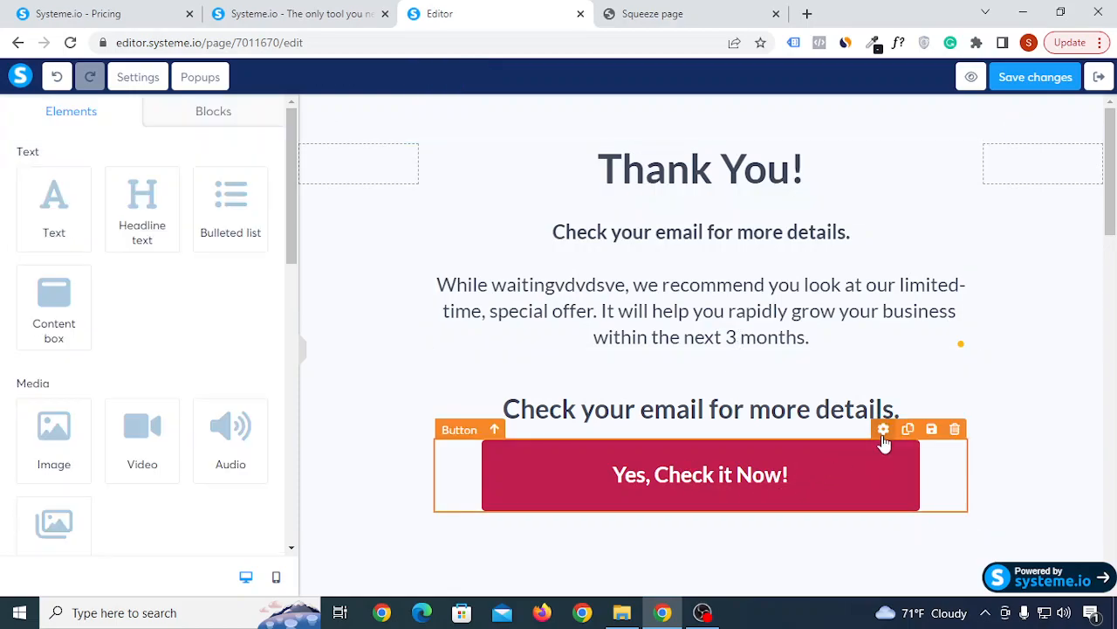
{"action": "left_click", "coordinate": [883, 449]}
{"action": "left_click", "coordinate": [165, 311]}
{"action": "left_click", "coordinate": [82, 277]}
{"action": "double_click", "coordinate": [50, 250]}
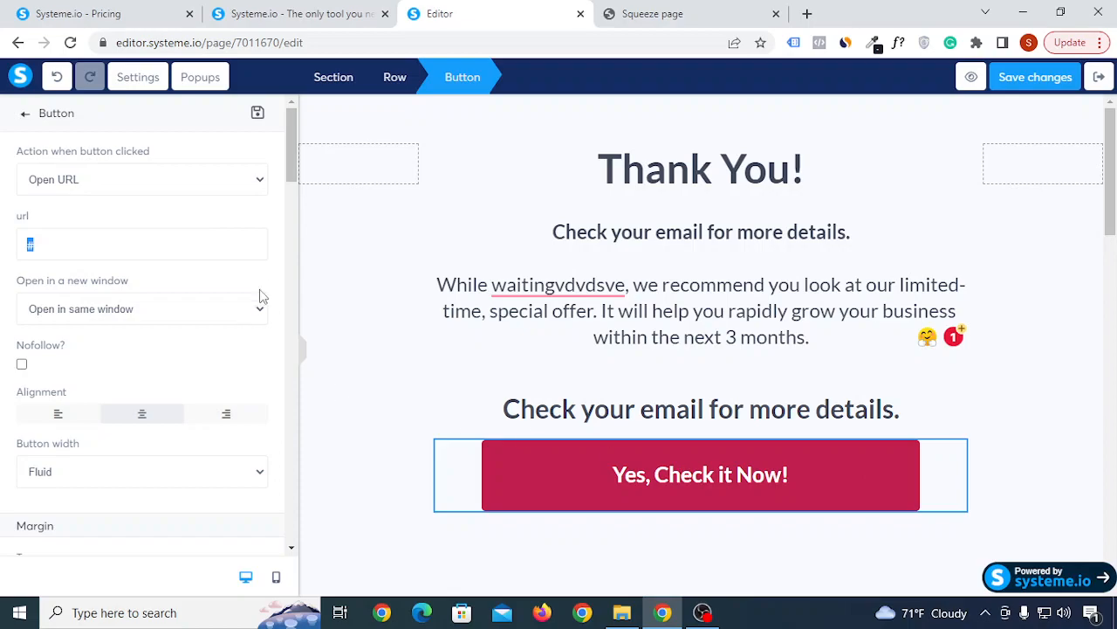
{"action": "left_click", "coordinate": [923, 454]}
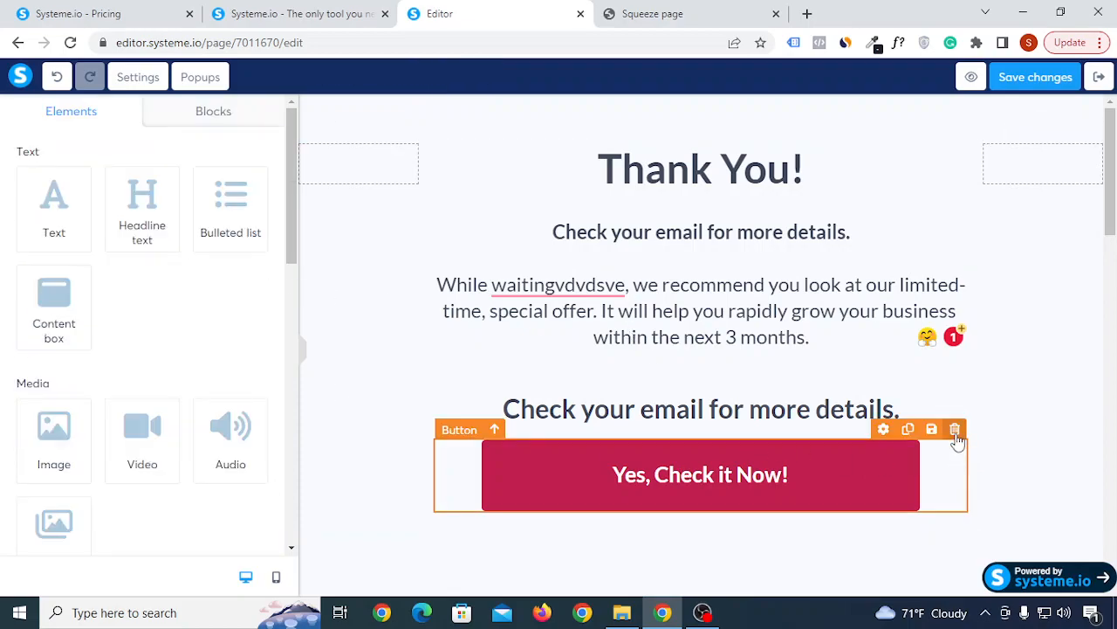
- Save the thank you page and exit the editor to the Ebook funnel
{"action": "left_click", "coordinate": [1041, 77]}
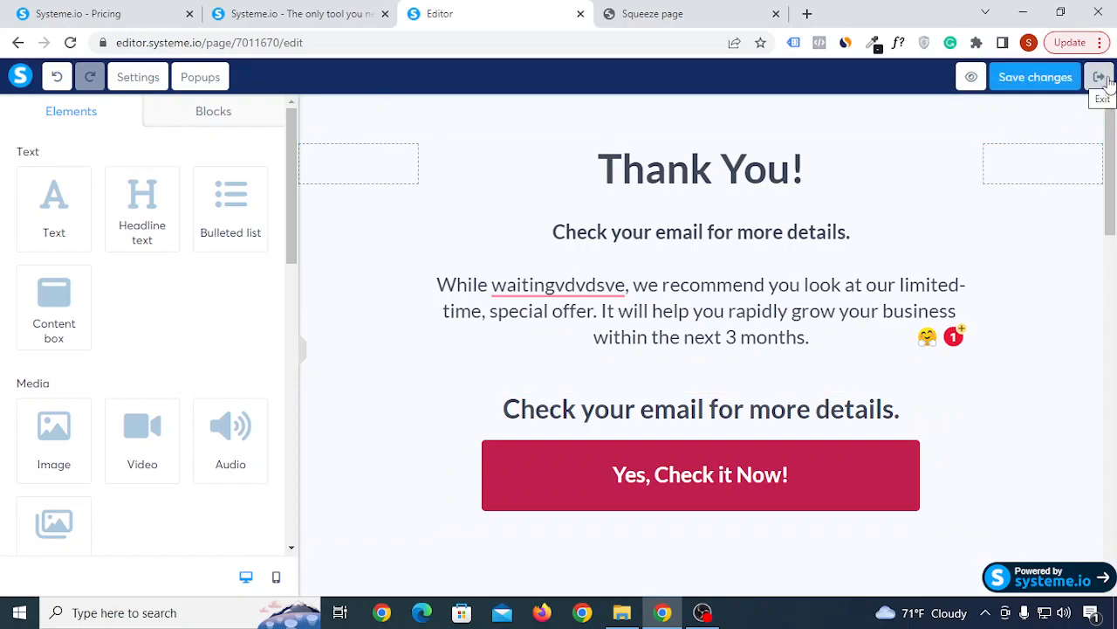
{"action": "left_click", "coordinate": [1101, 78]}
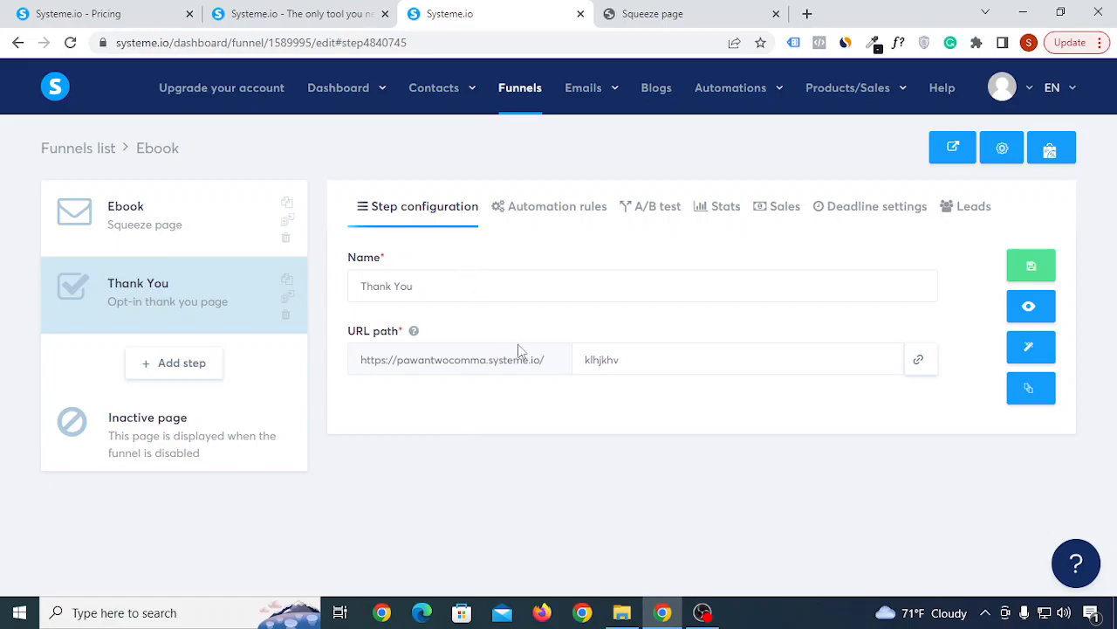
- Go to the contact tags list and remove the tag "My First Tag"
{"action": "mouse_move", "coordinate": [454, 98]}
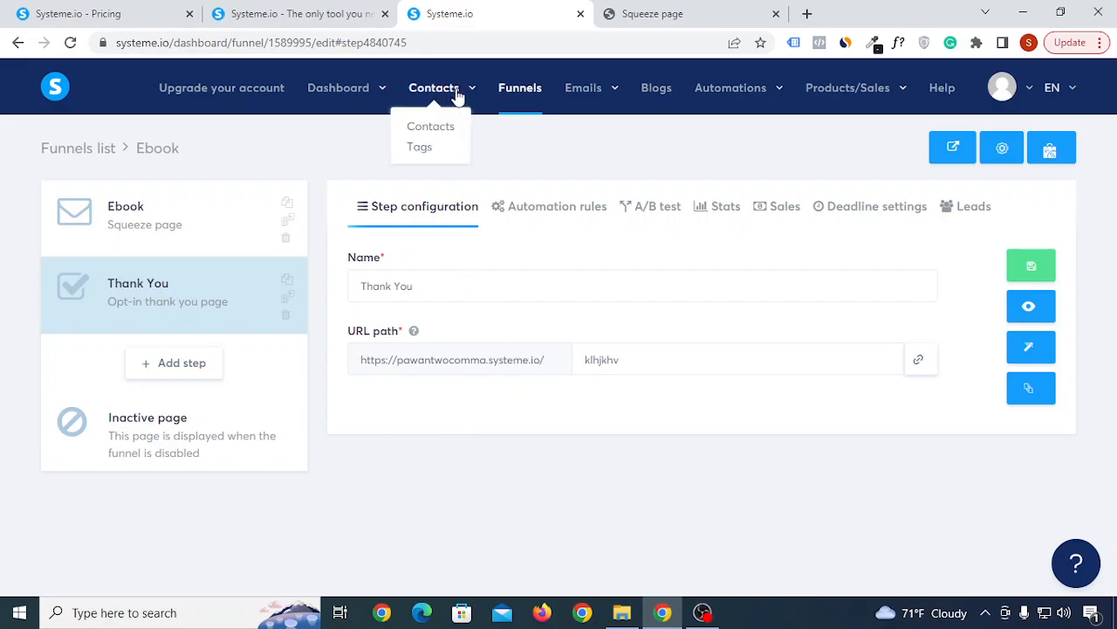
{"action": "left_click", "coordinate": [421, 149]}
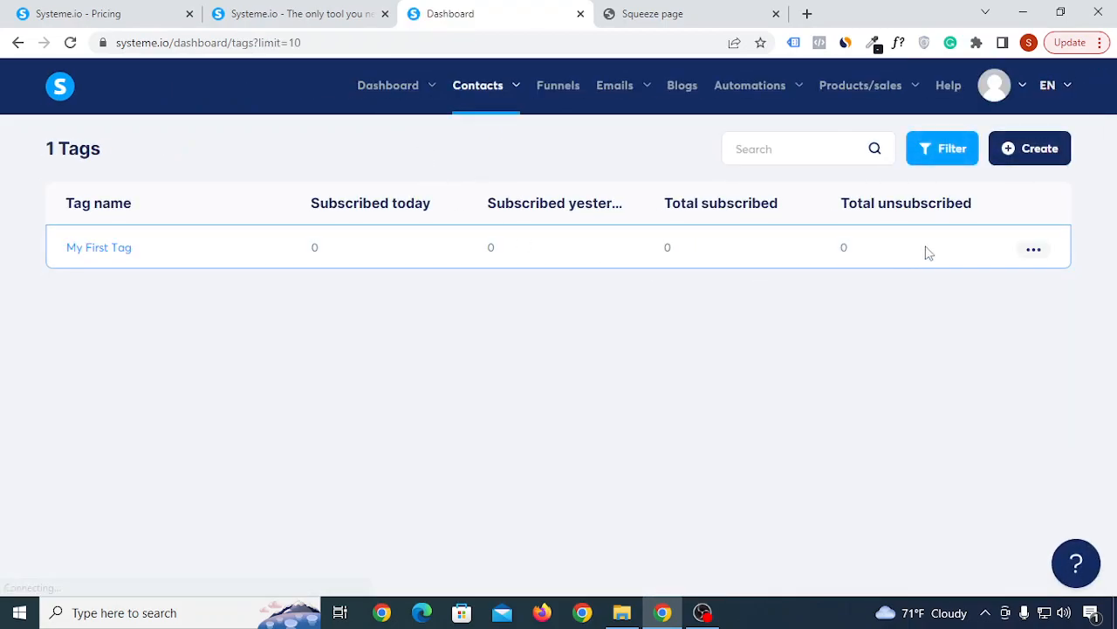
{"action": "left_click", "coordinate": [1032, 252]}
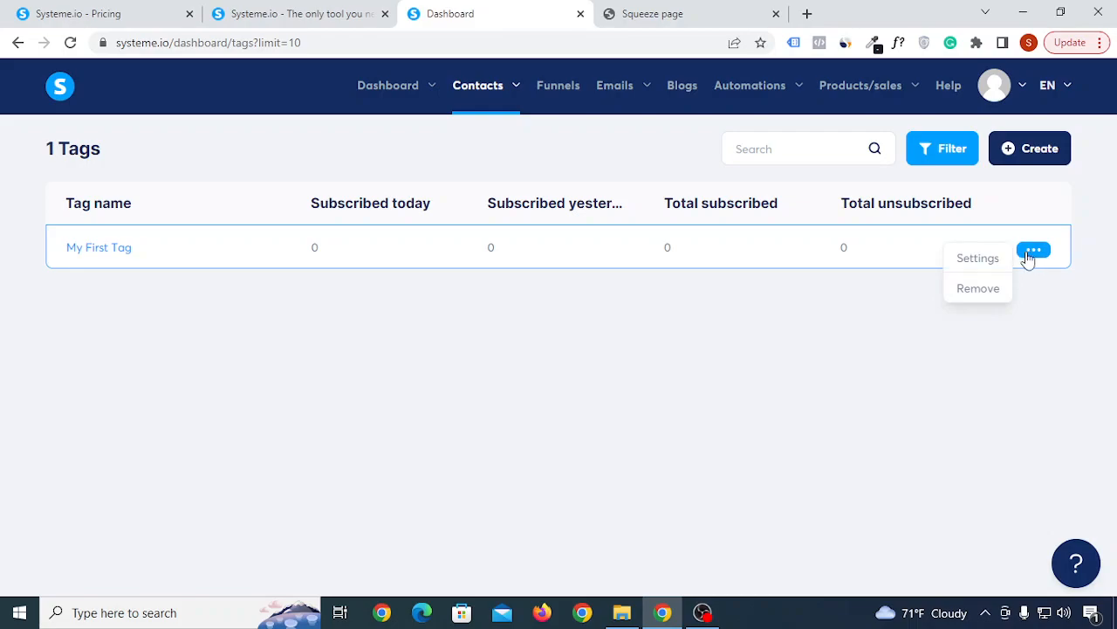
{"action": "left_click", "coordinate": [991, 289]}
{"action": "left_click", "coordinate": [498, 382]}
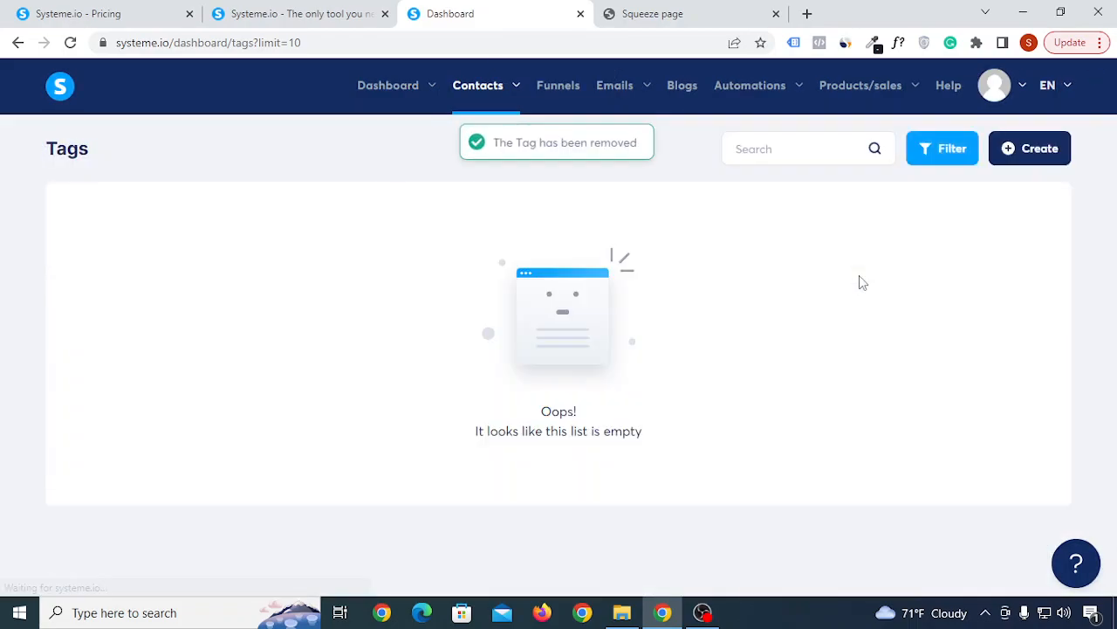
- Create a new contact tag named "1 Tag"
{"action": "left_click", "coordinate": [1040, 155]}
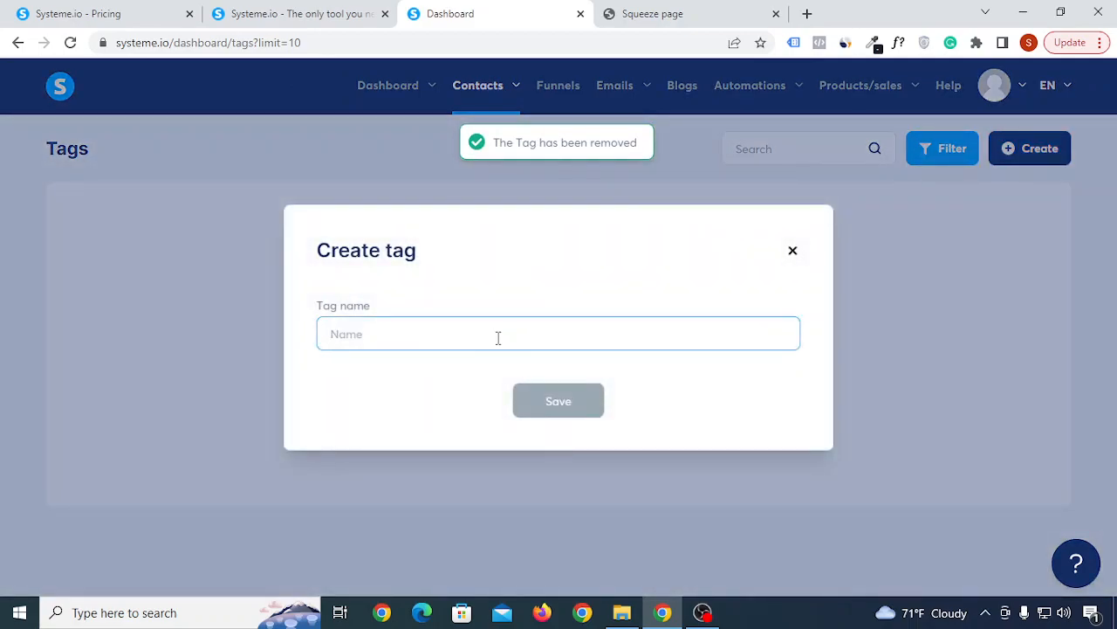
{"action": "type", "text": "1 Tag"}
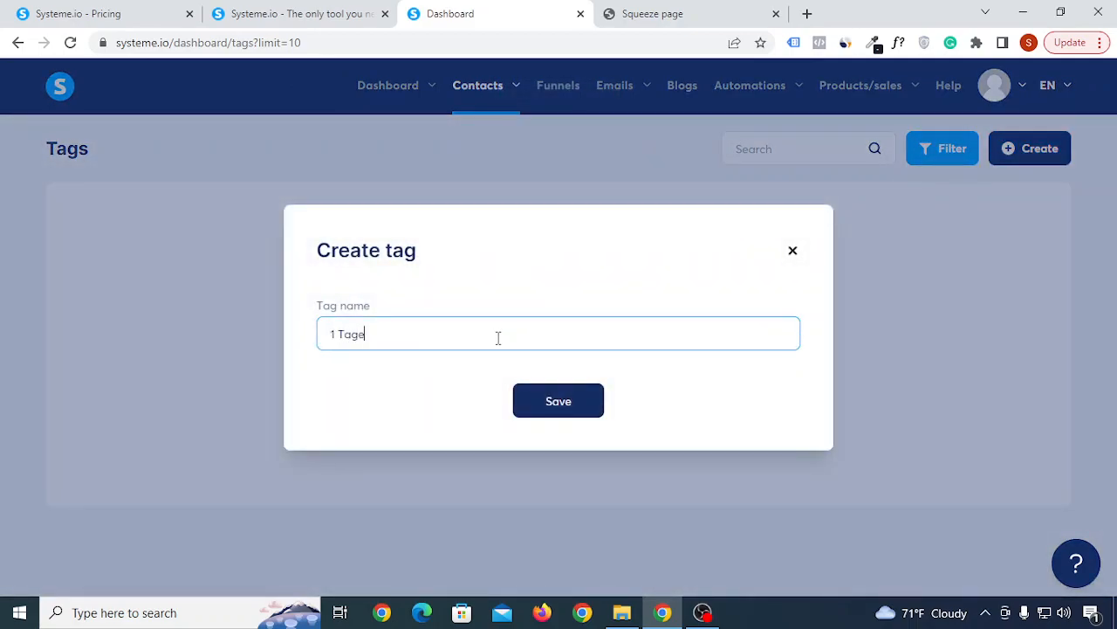
{"action": "left_click", "coordinate": [545, 400]}
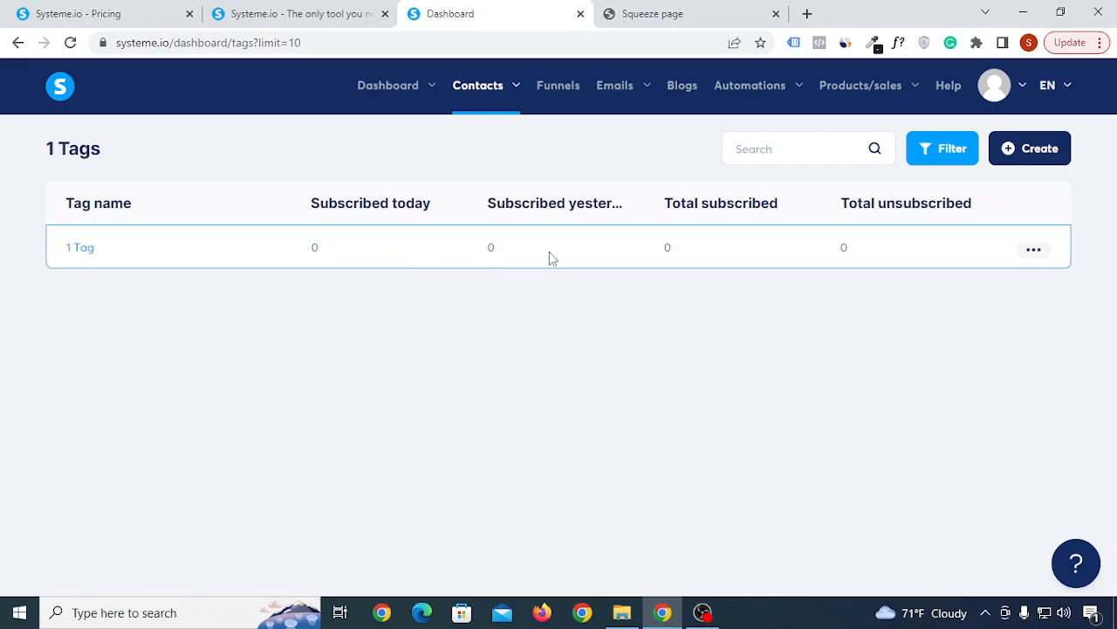
- Reopen the Ebook funnel and add an automation rule to its squeeze page with the "Funnel step form subscribed" trigger
{"action": "left_click", "coordinate": [566, 91]}
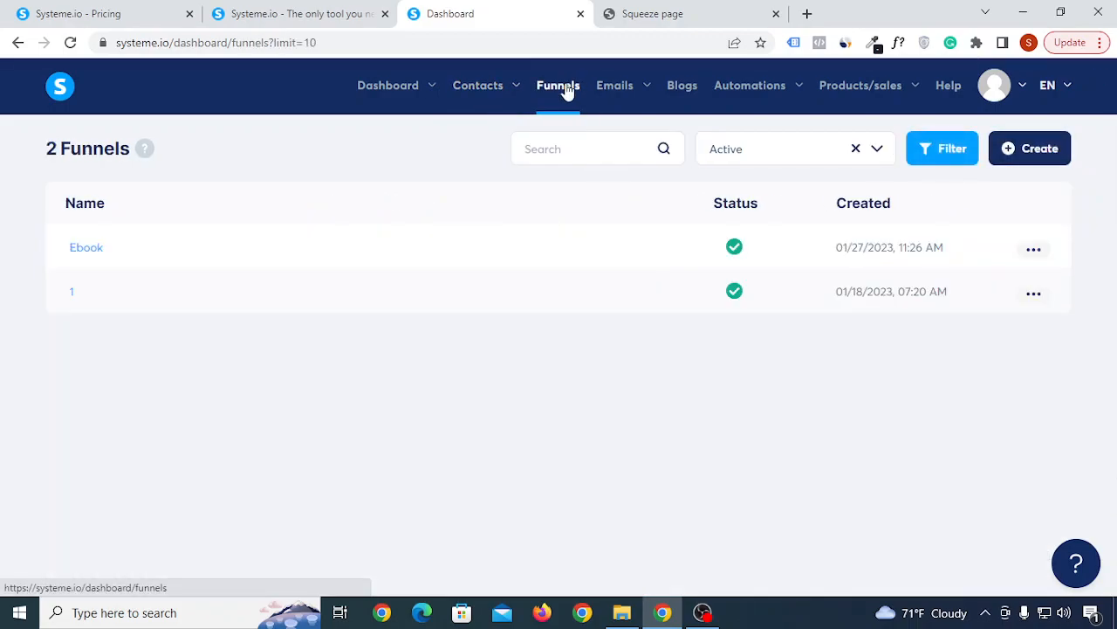
{"action": "left_click", "coordinate": [96, 253]}
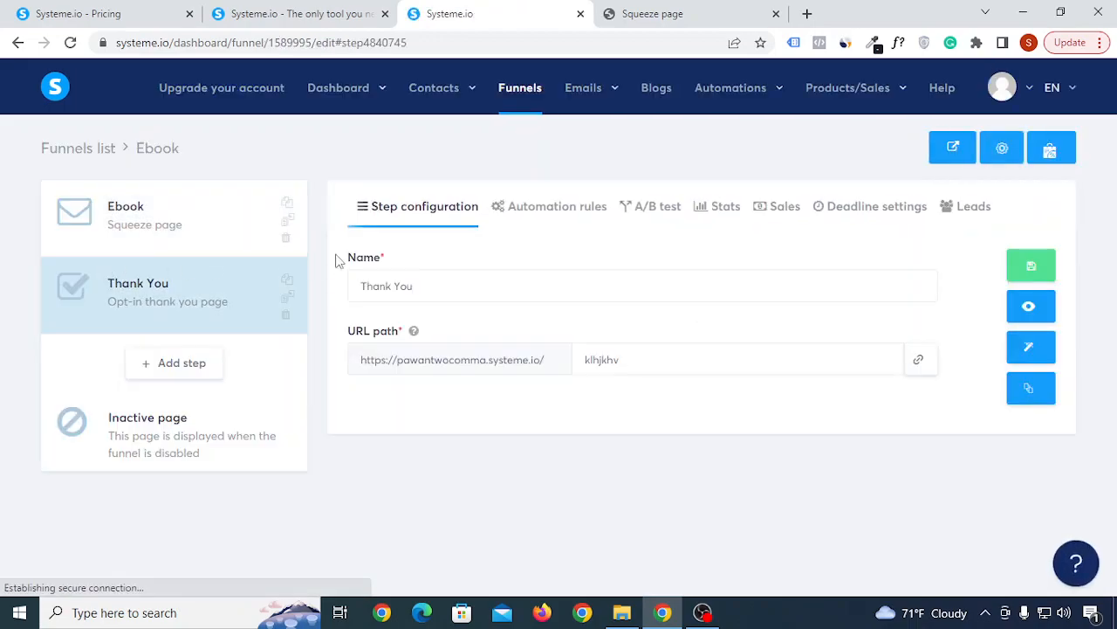
{"action": "left_click", "coordinate": [120, 218]}
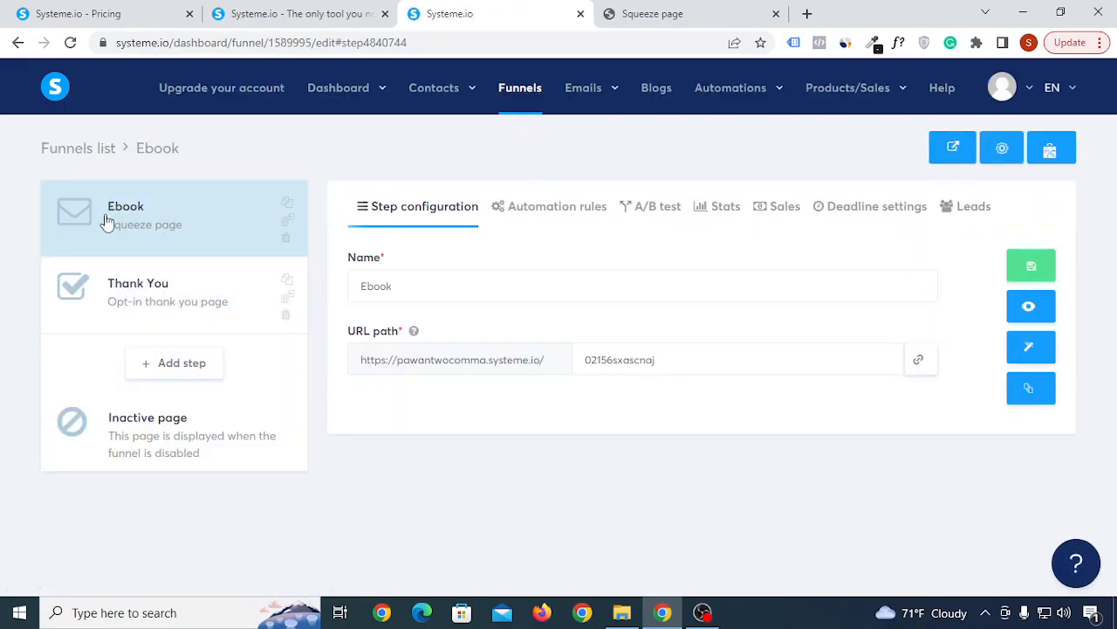
{"action": "left_click", "coordinate": [559, 213]}
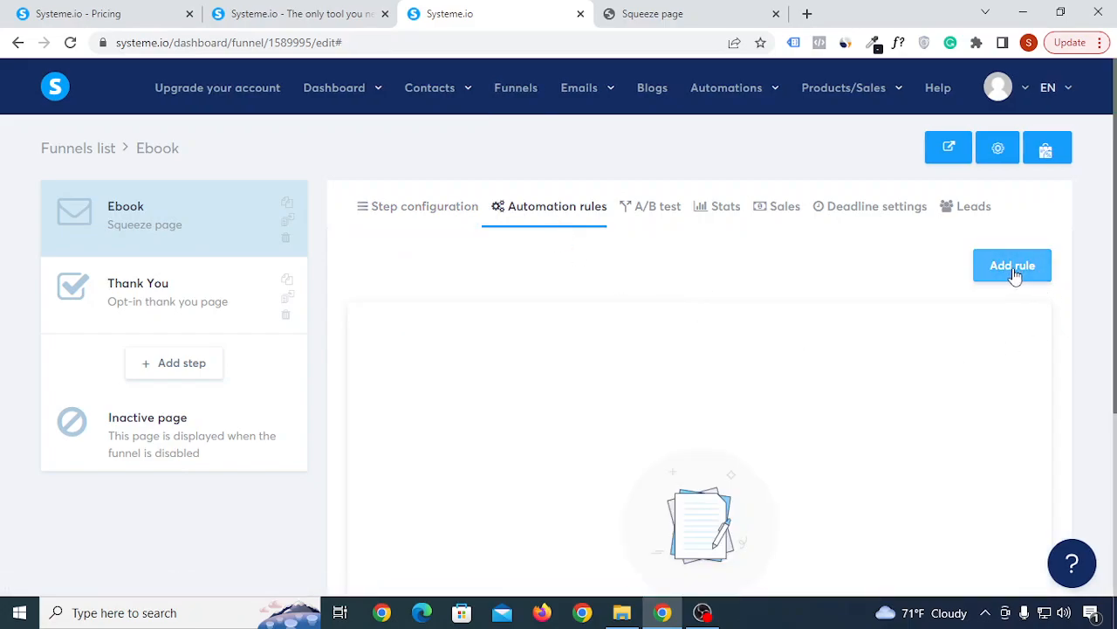
{"action": "left_click", "coordinate": [1014, 268]}
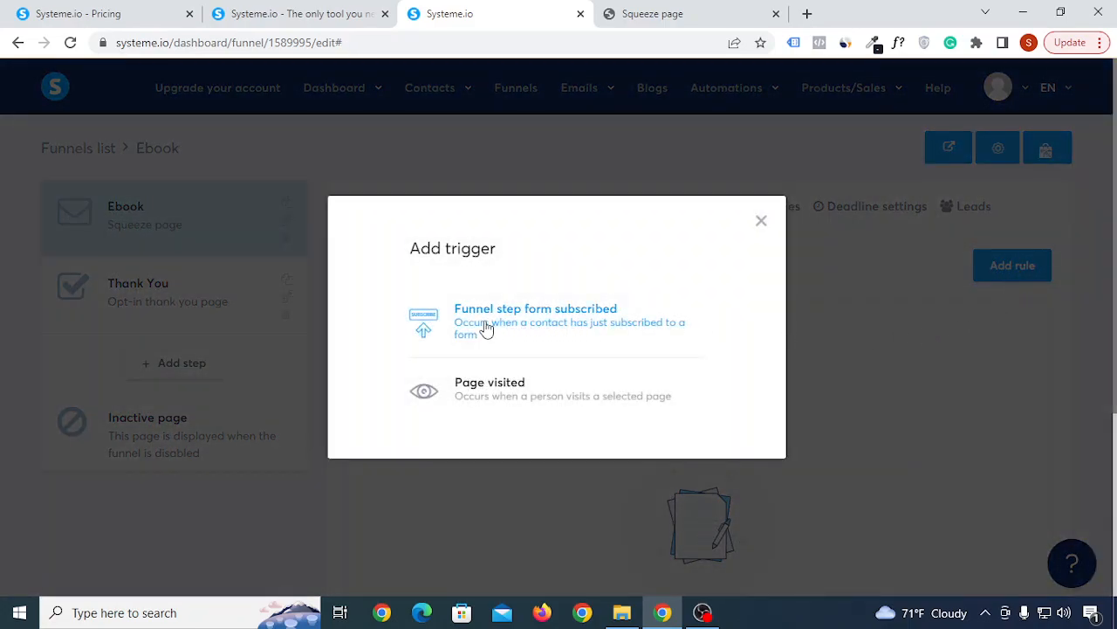
{"action": "left_click", "coordinate": [592, 333]}
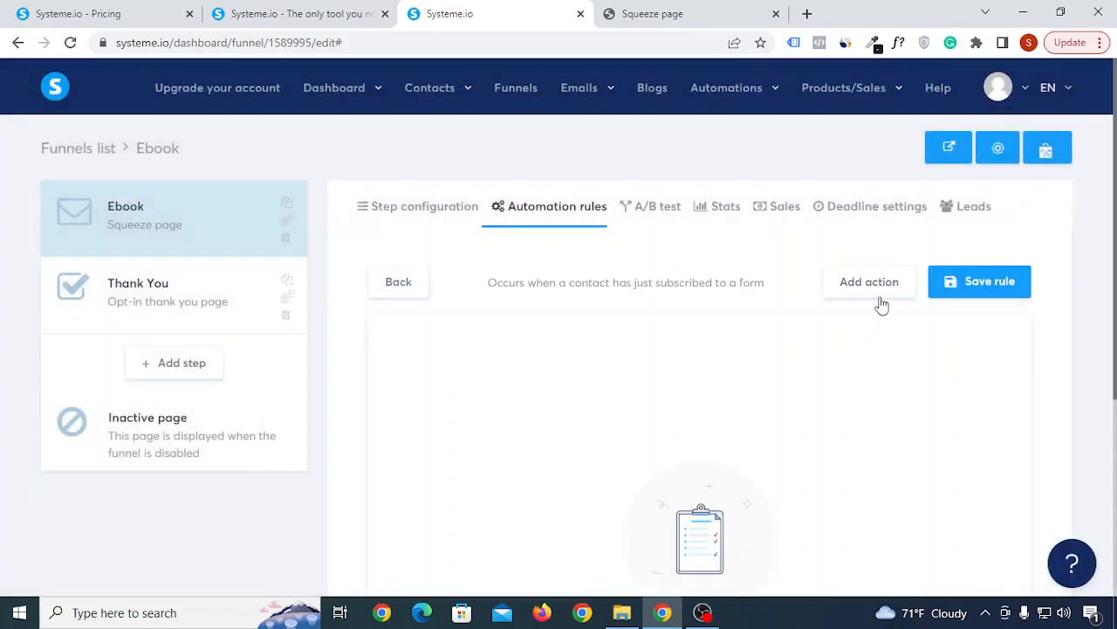
- Add an "Add a tag" action that assigns "1 Tag" to the squeeze page's automation rule, and save the rule
{"action": "left_click", "coordinate": [885, 290]}
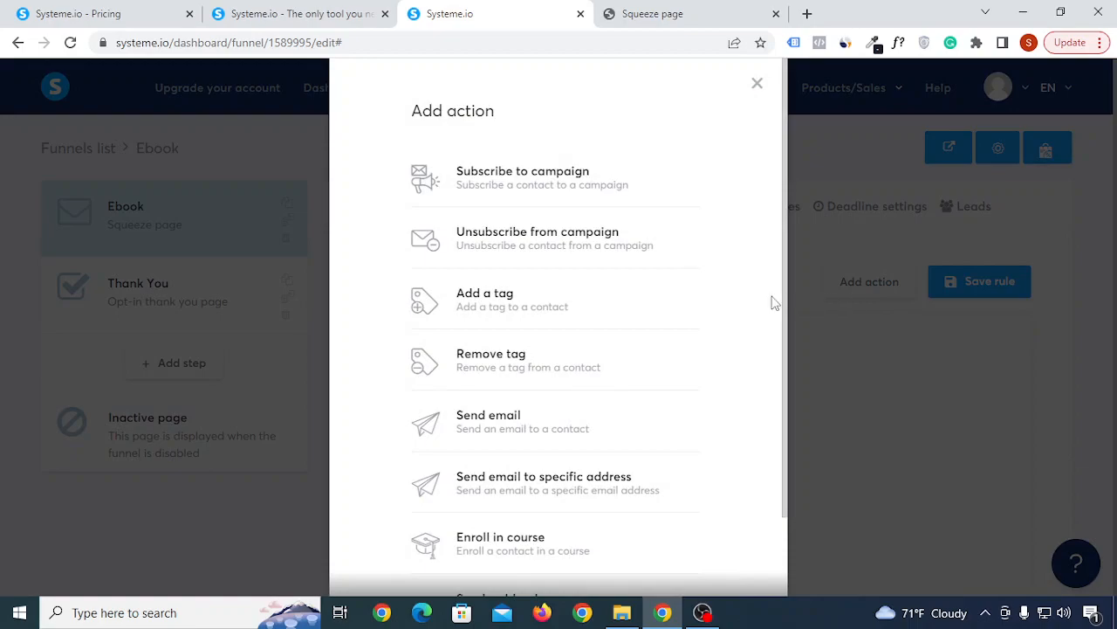
{"action": "left_click", "coordinate": [532, 301]}
{"action": "left_click", "coordinate": [763, 384]}
{"action": "left_click", "coordinate": [716, 445]}
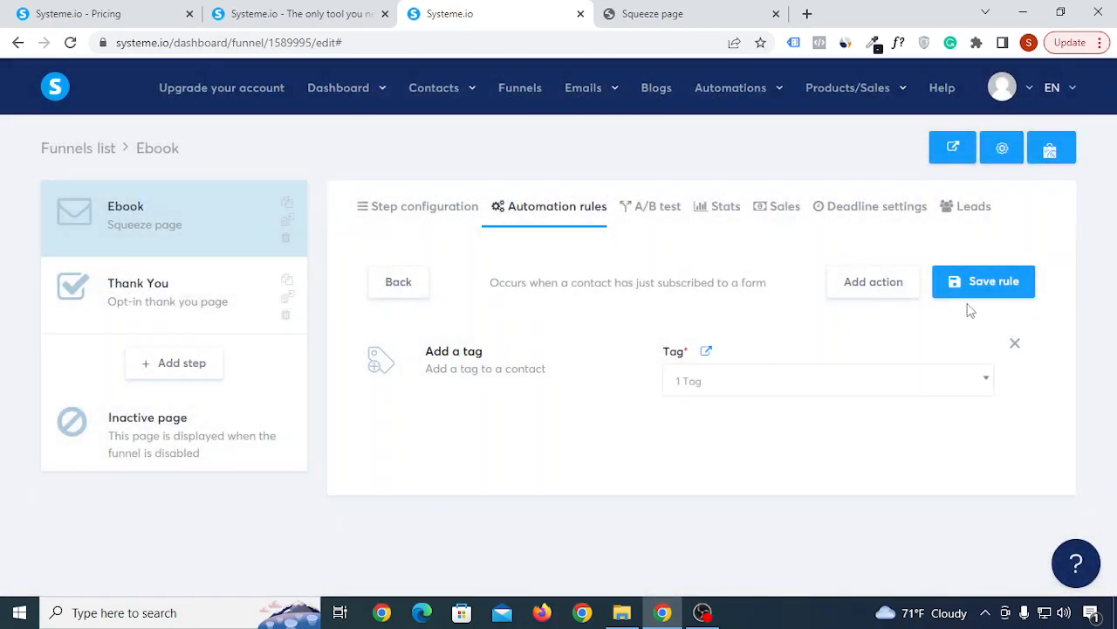
{"action": "left_click", "coordinate": [991, 283]}
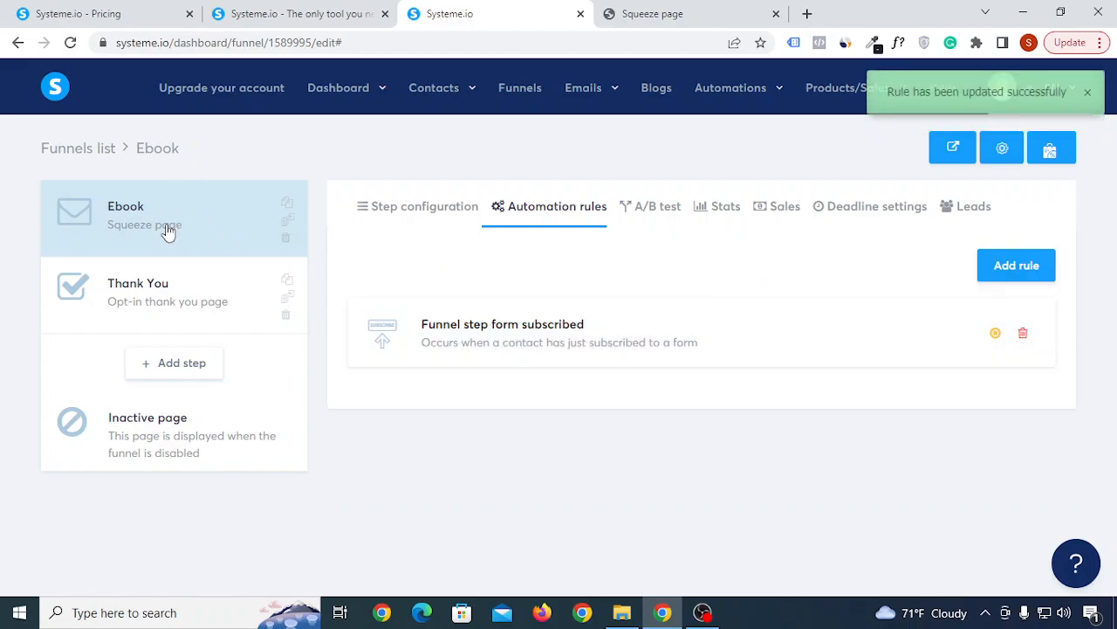
- View the contact tags list and open the email newsletters list
{"action": "mouse_move", "coordinate": [436, 91]}
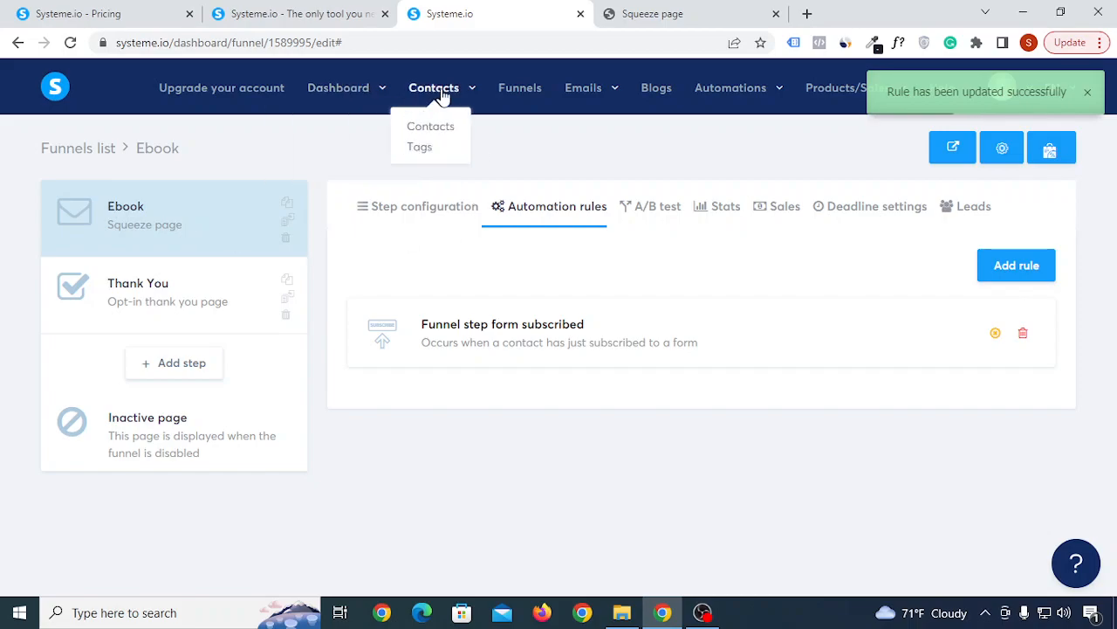
{"action": "left_click", "coordinate": [425, 147]}
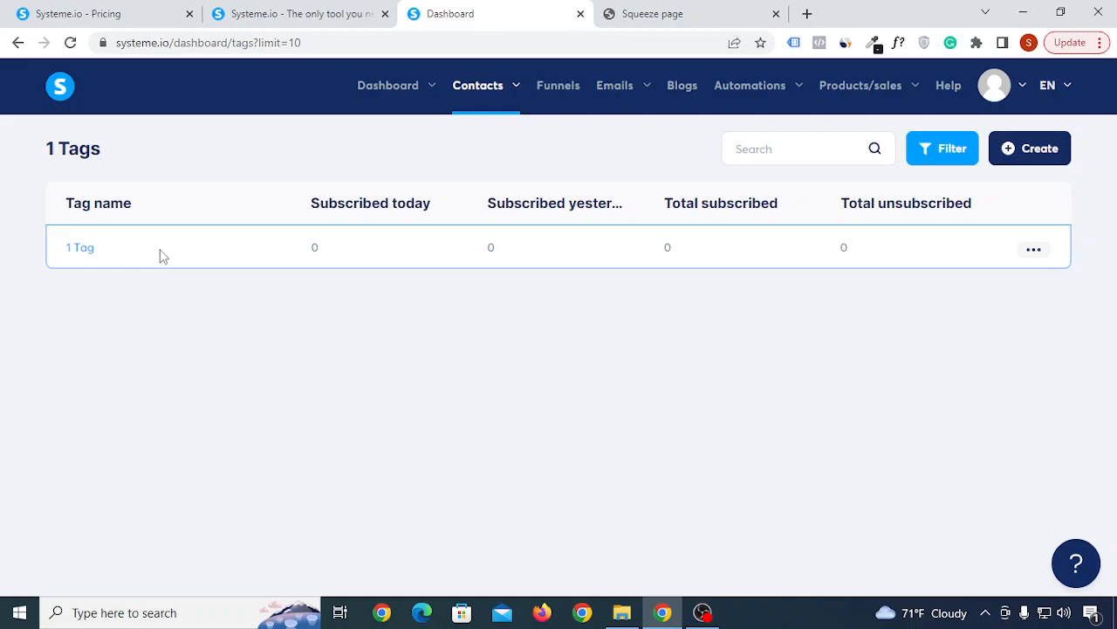
{"action": "mouse_move", "coordinate": [640, 98]}
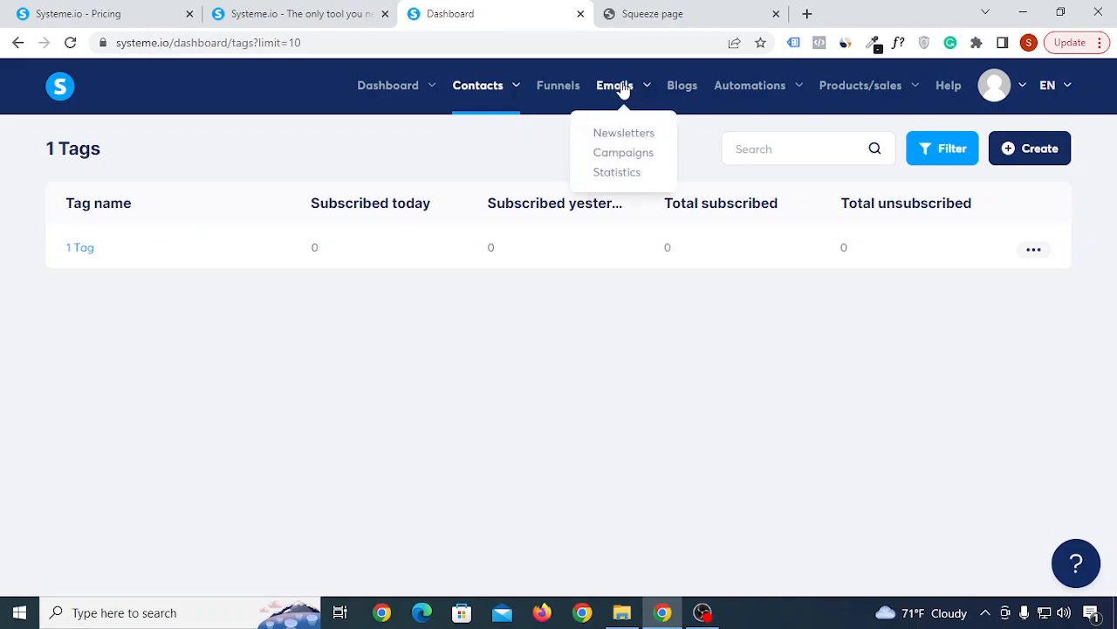
{"action": "left_click", "coordinate": [641, 139]}
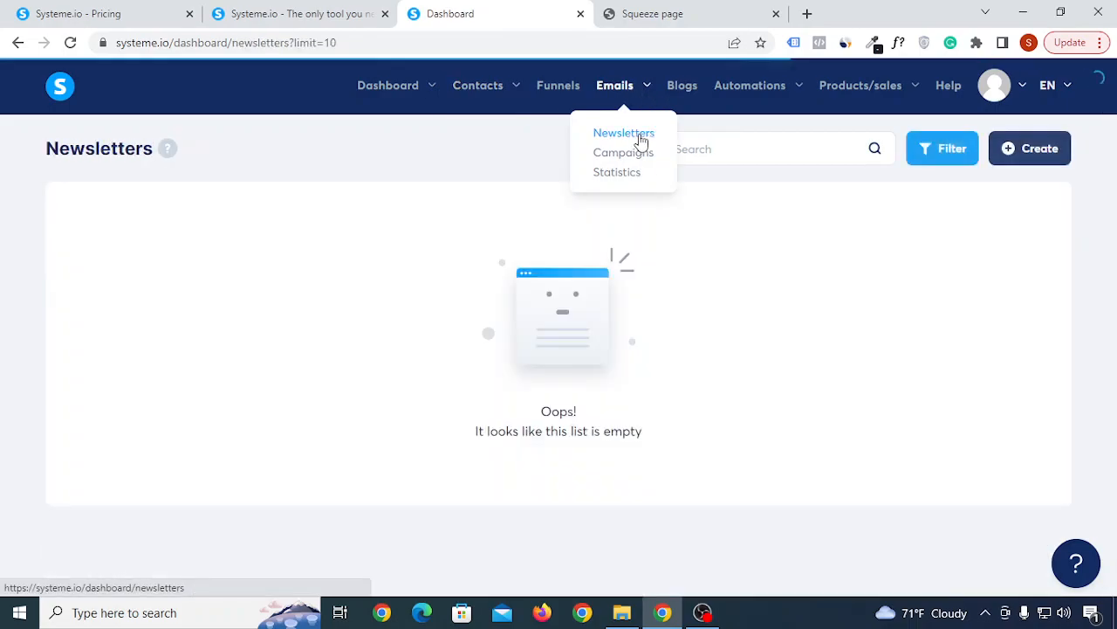
{"action": "left_click", "coordinate": [1046, 164]}
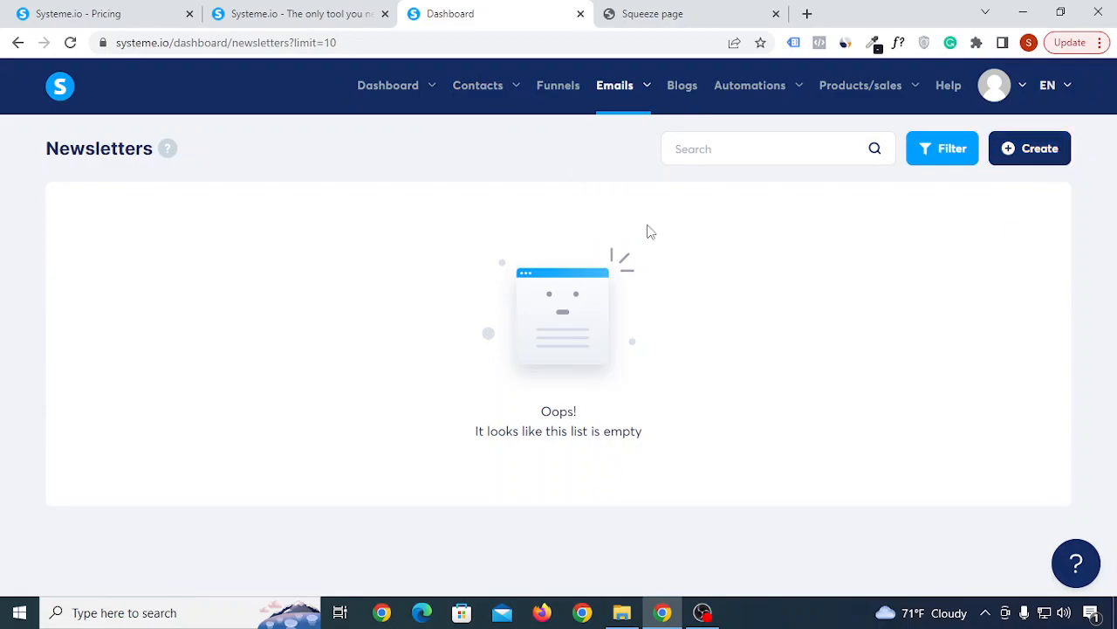
- Switch to the Systeme.io pricing page and compare the plans' feature limits, including contacts, emails sent, automation rules, tags and email campaigns
{"action": "left_click", "coordinate": [78, 14]}
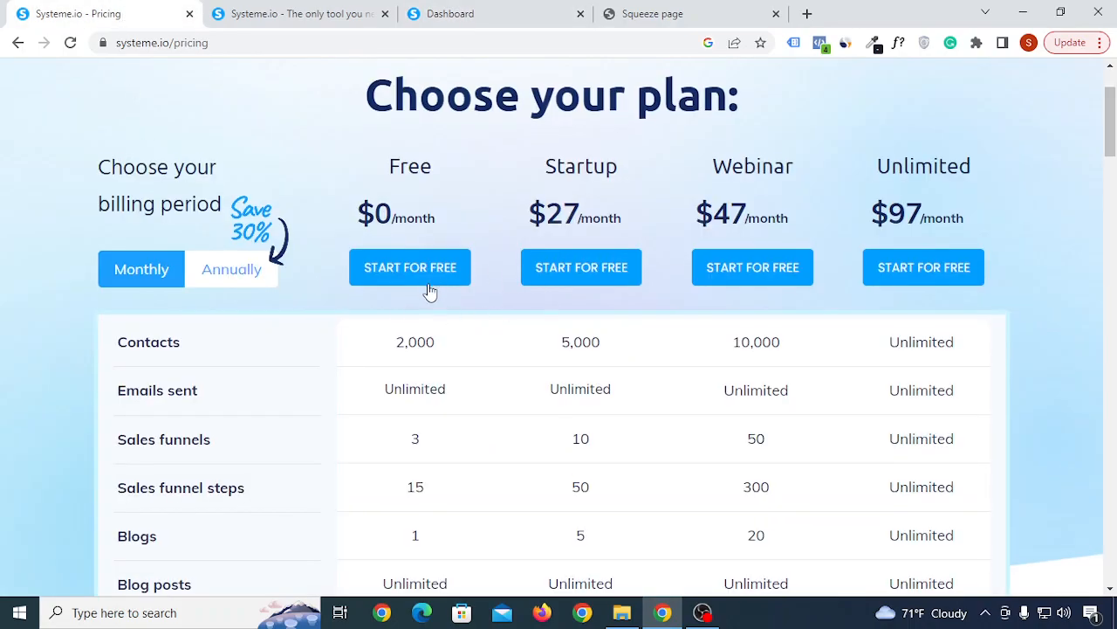
{"action": "scroll", "coordinate": [411, 301], "scroll_direction": "down", "scroll_amount": 2}
{"action": "scroll", "coordinate": [369, 374], "scroll_direction": "down", "scroll_amount": 1}
{"action": "scroll", "coordinate": [369, 377], "scroll_direction": "up", "scroll_amount": 4}
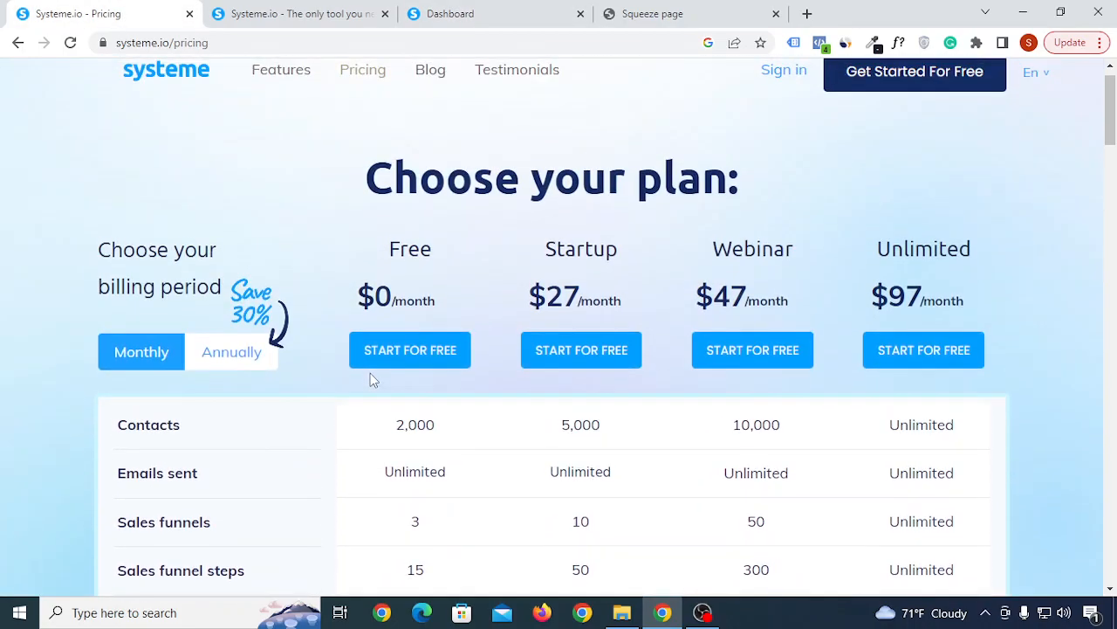
{"action": "scroll", "coordinate": [369, 384], "scroll_direction": "down", "scroll_amount": 4}
{"action": "scroll", "coordinate": [368, 394], "scroll_direction": "down", "scroll_amount": 5}
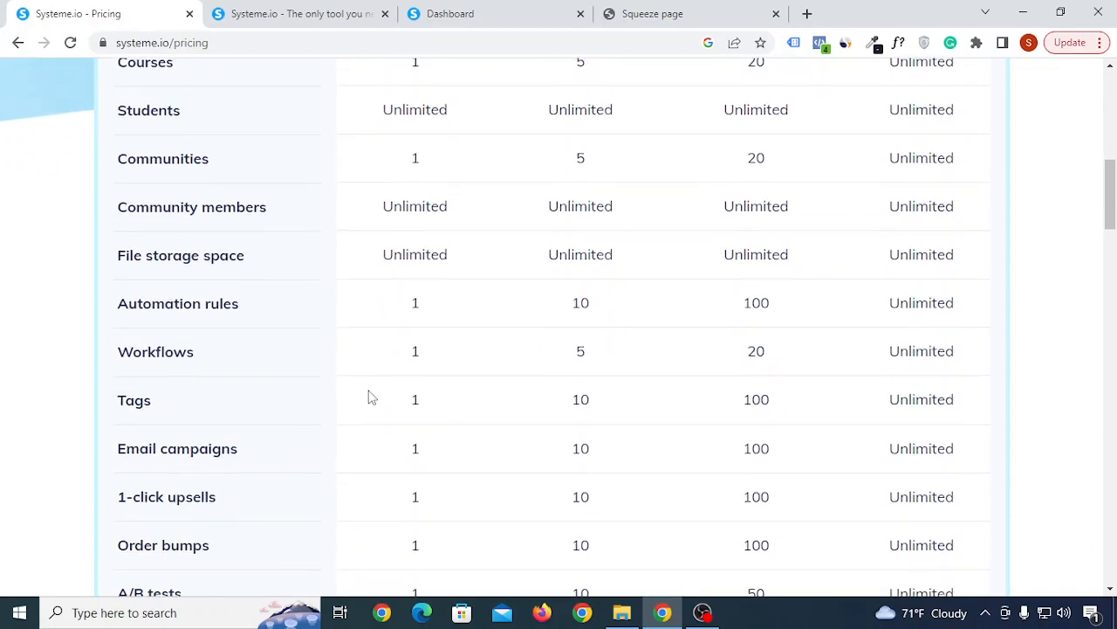
{"action": "scroll", "coordinate": [368, 398], "scroll_direction": "down", "scroll_amount": 2}
{"action": "scroll", "coordinate": [371, 398], "scroll_direction": "up", "scroll_amount": 6}
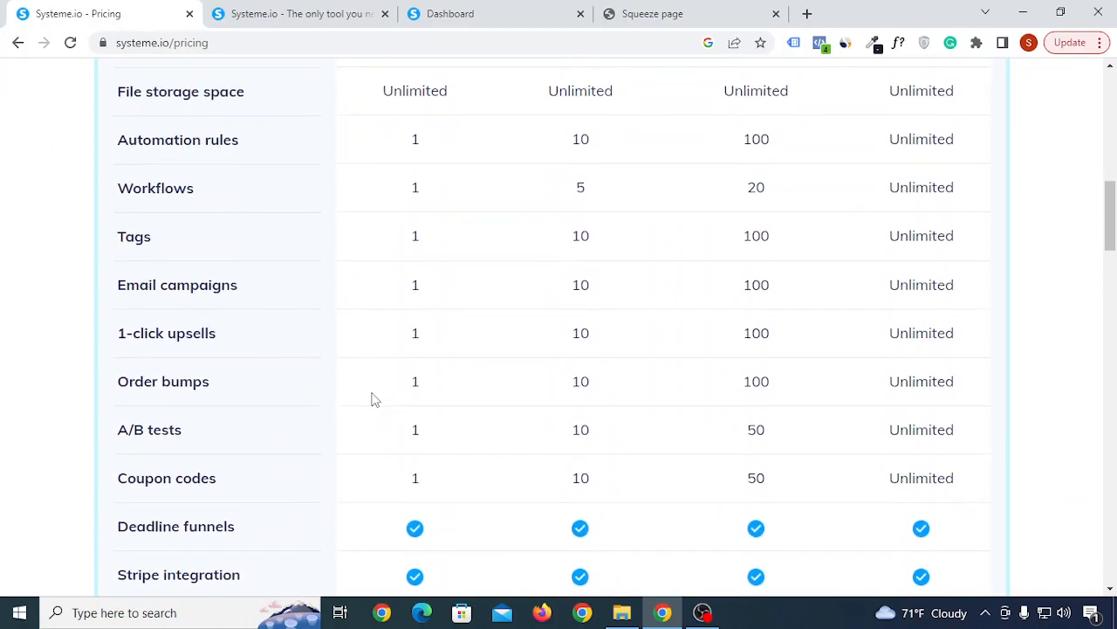
{"action": "scroll", "coordinate": [371, 398], "scroll_direction": "up", "scroll_amount": 4}
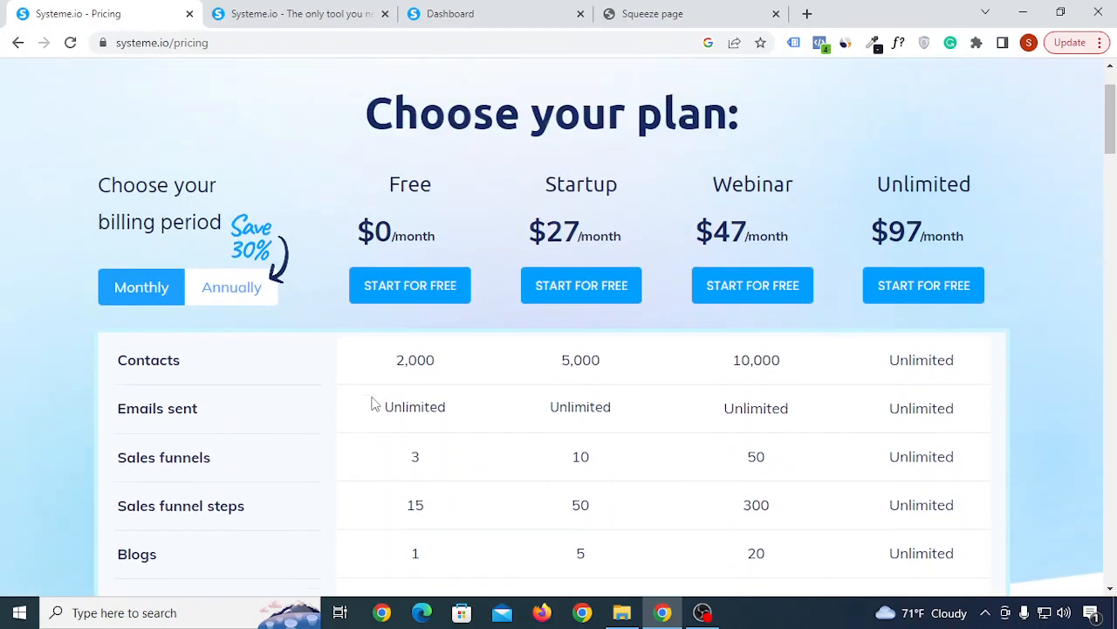